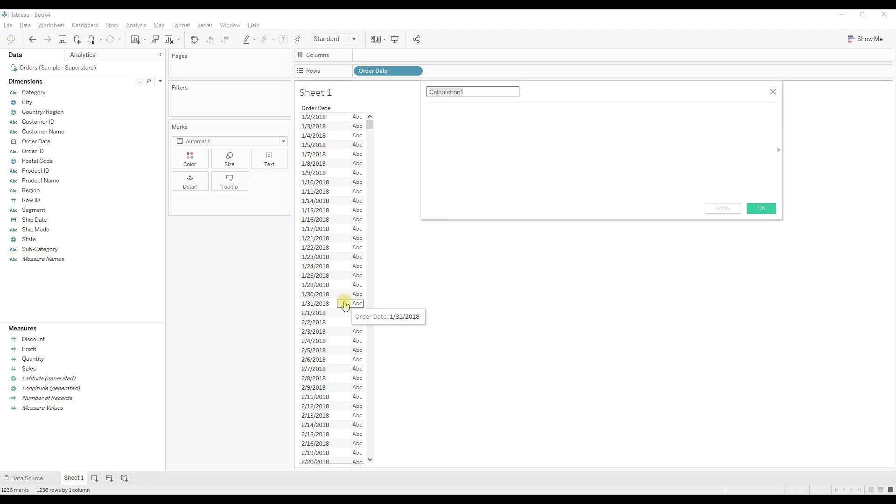
Name the calculated field End of the Month, define it as DATEADD('day',1,[Order Date]), and save it
type("End of the Month")
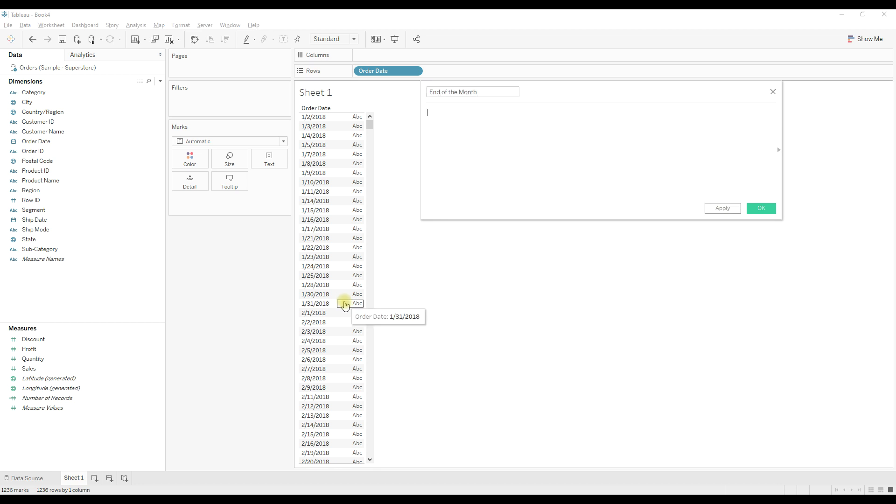
type("day")
key("BackSpace")
type("teadd")
key("Return")
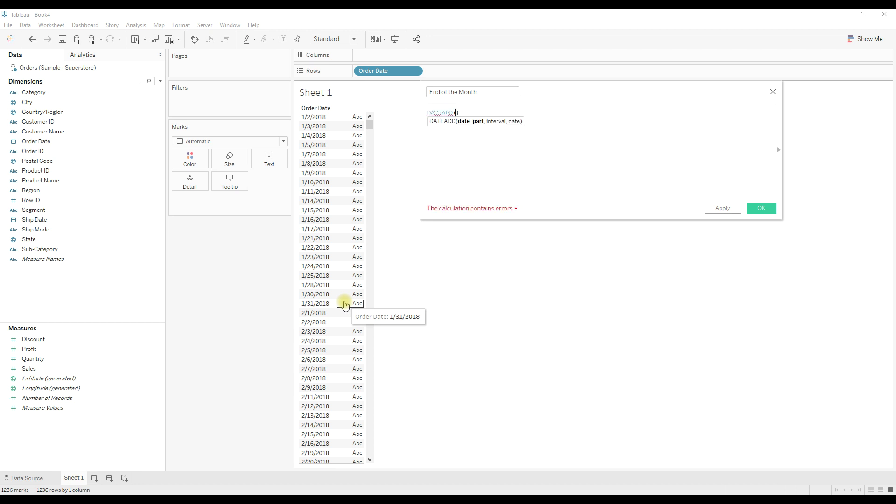
type("'day'")
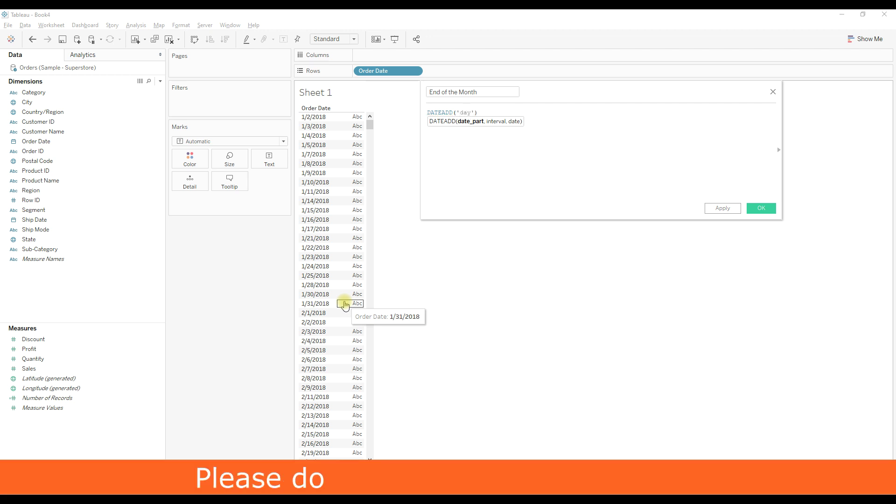
type(",1")
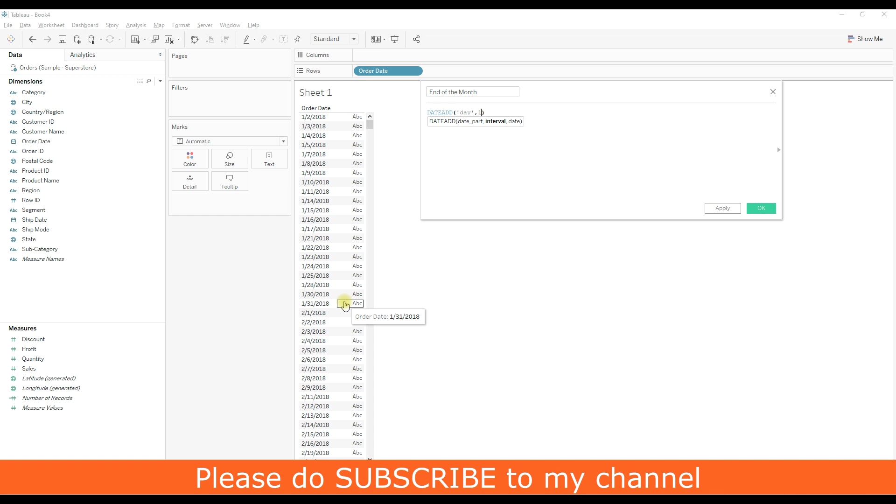
type(",[Order Date]")
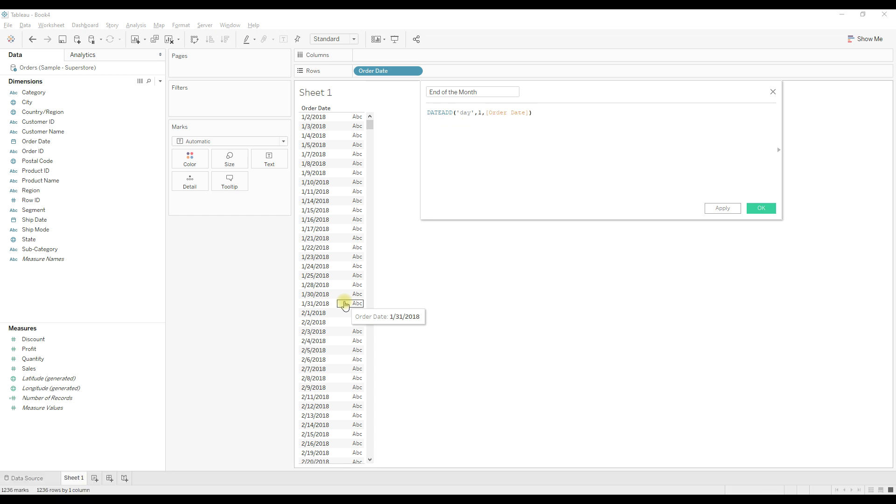
left_click(756, 208)
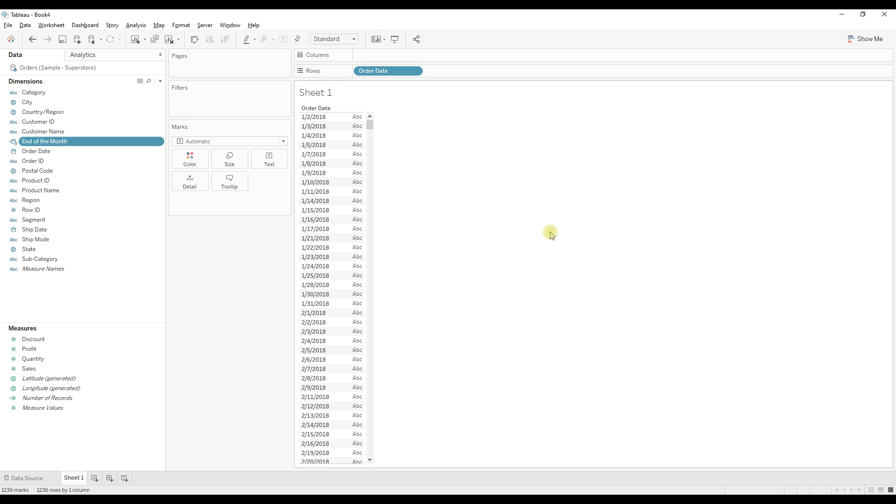
Add End of the Month to Rows after Order Date and show it as a discrete exact date
left_click_drag(72, 140, 459, 72)
right_click(455, 72)
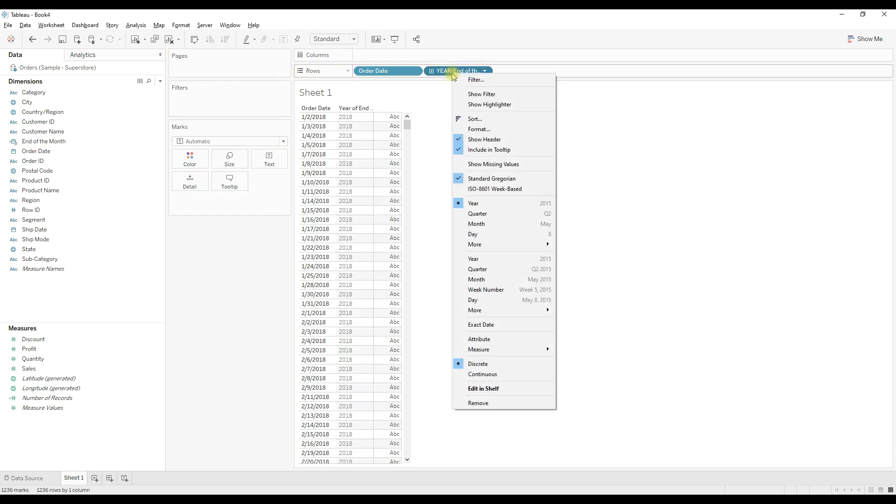
left_click(482, 324)
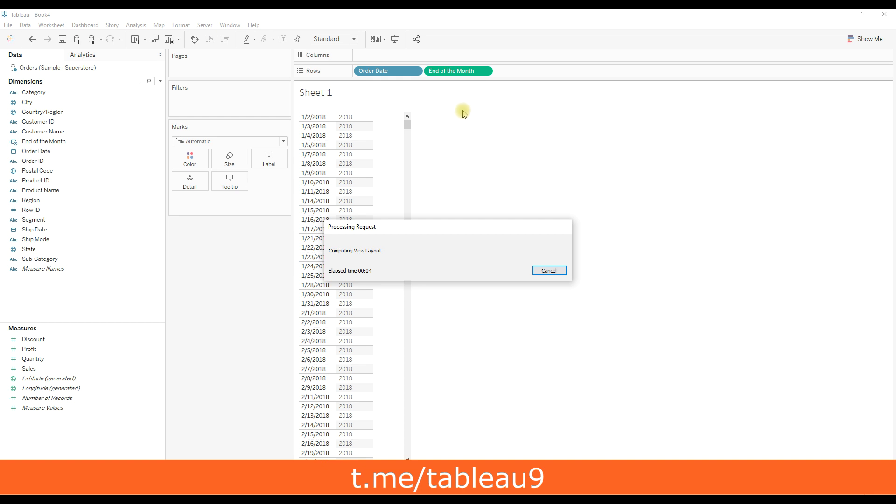
right_click(452, 73)
left_click(503, 329)
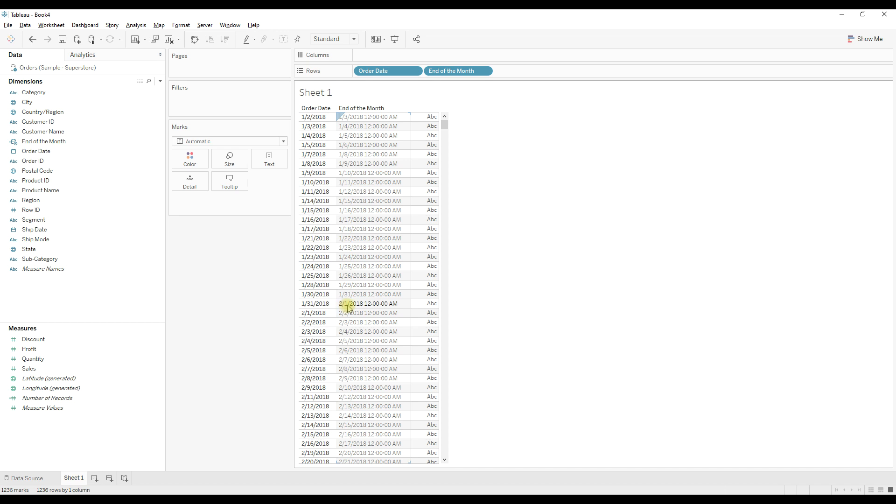
Change the End of the Month formula to day(DATEADD('day',1,[Order Date]))=1 and save it
scroll(338, 382, "down", 10)
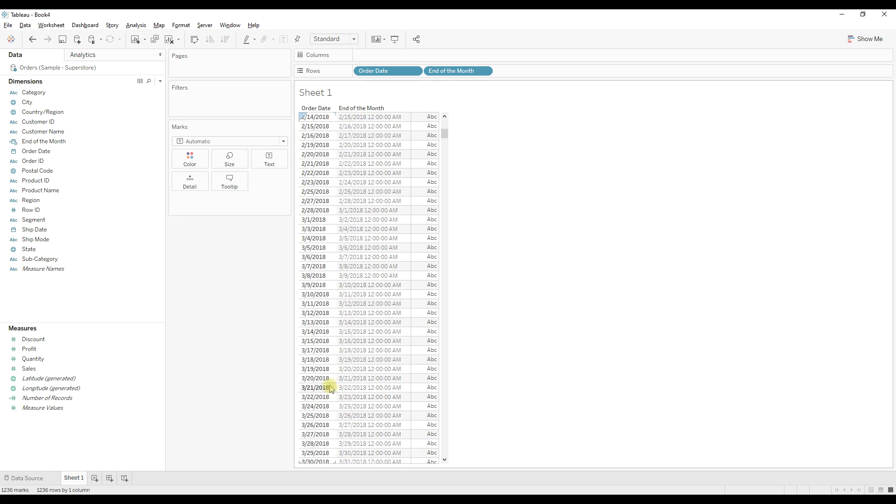
scroll(329, 390, "down", 2)
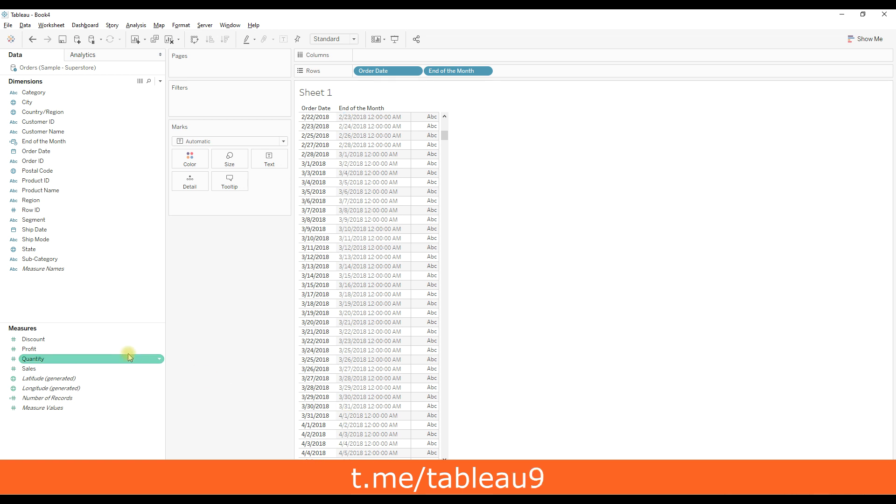
right_click(35, 143)
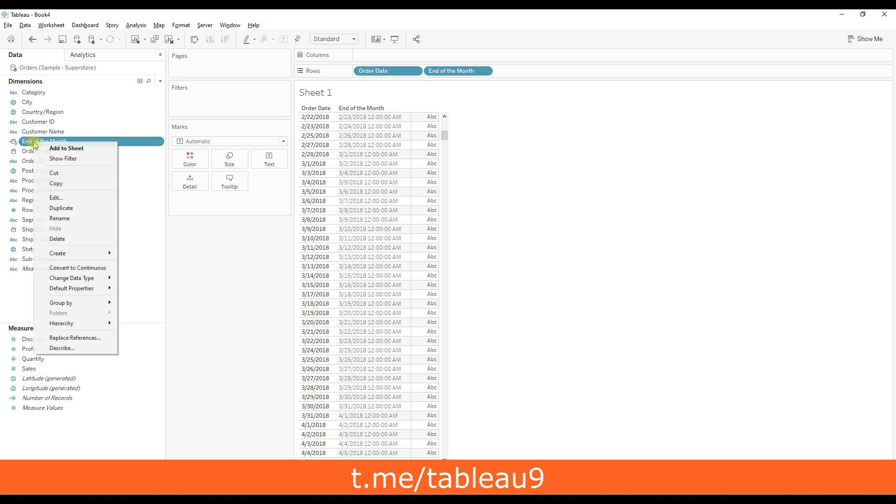
left_click(63, 199)
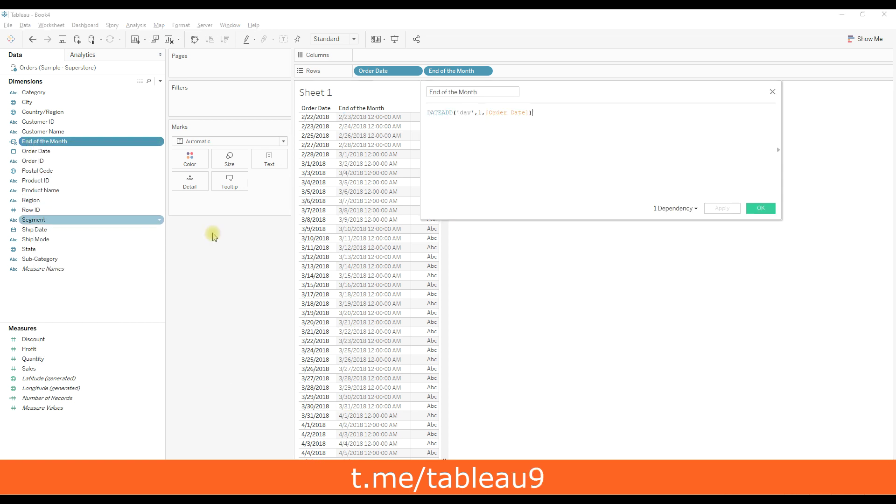
left_click(428, 114)
type("day")
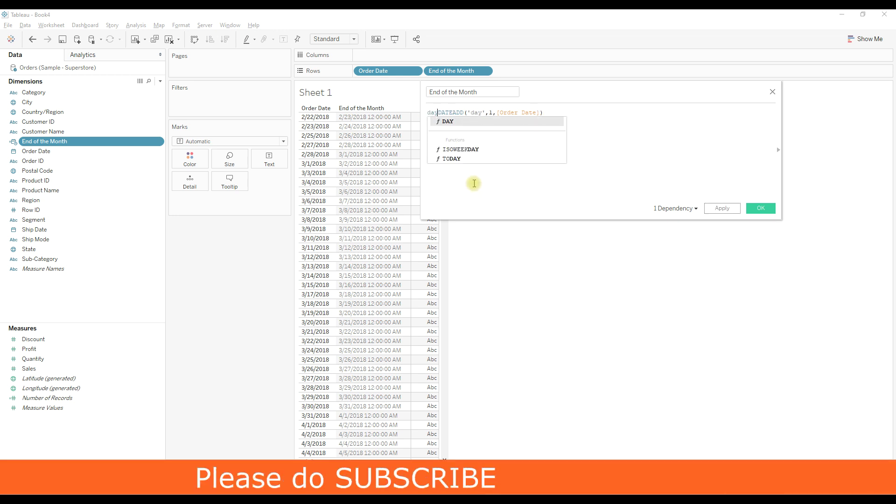
type("(")
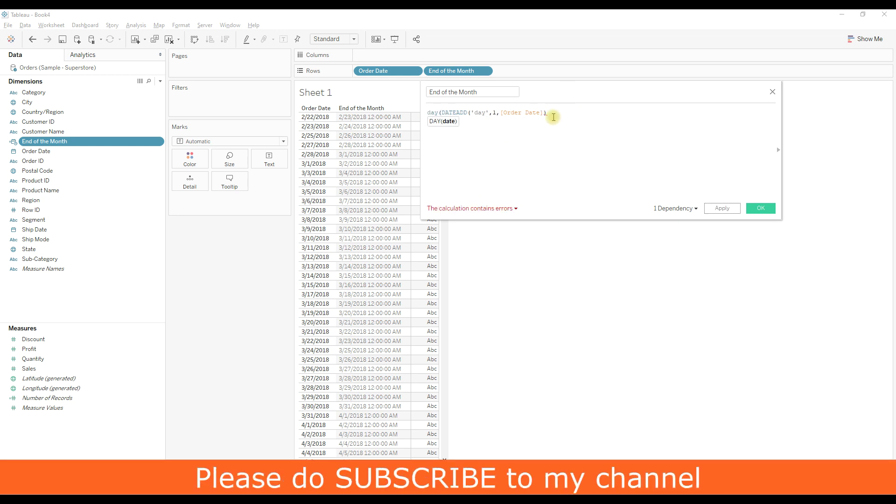
type(")=1")
left_click(718, 207)
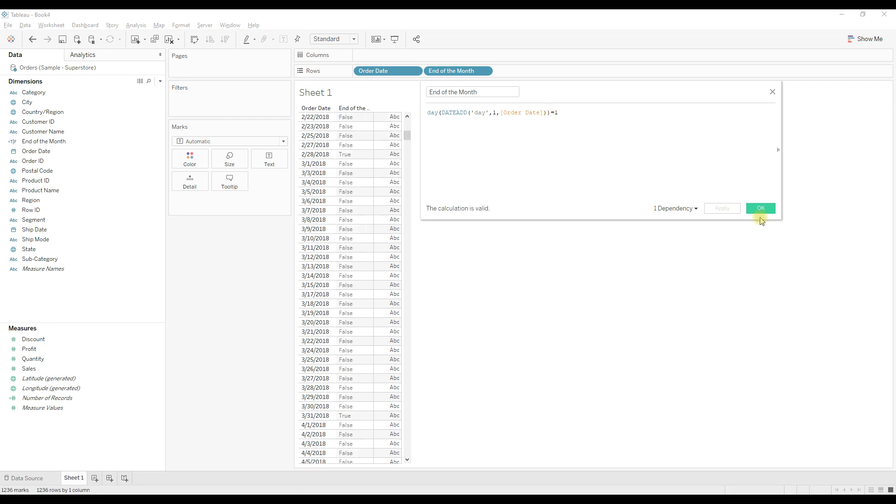
left_click(762, 212)
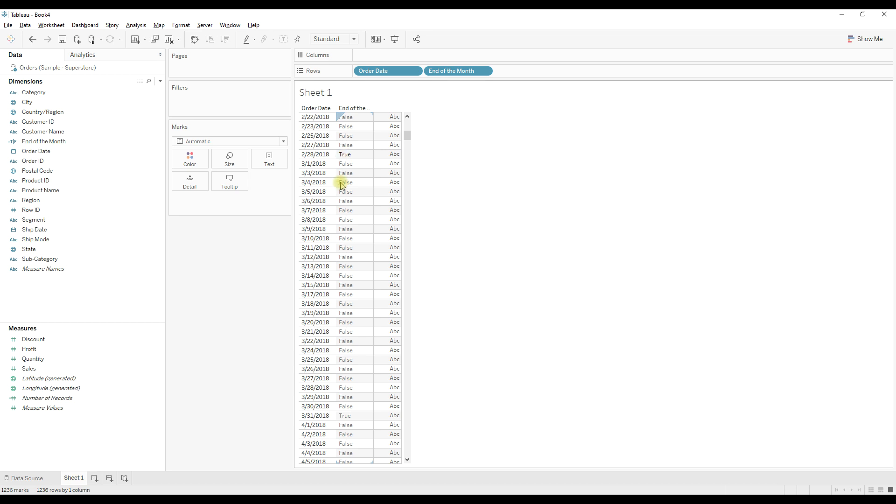
Change the End of the Month formula to if day(DATEADD('day',1,[Order Date]))=1 then [Order Date] END, apply it, check the dates and save
right_click(35, 142)
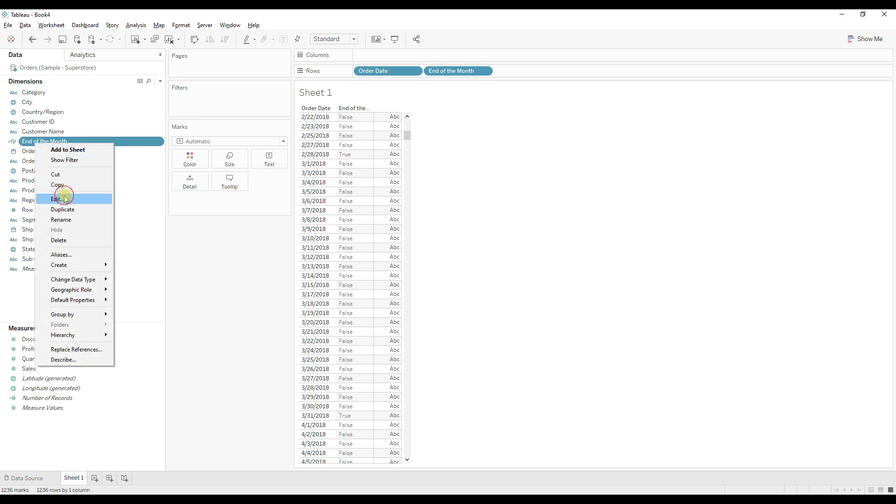
left_click(63, 199)
left_click(428, 113)
type("if ")
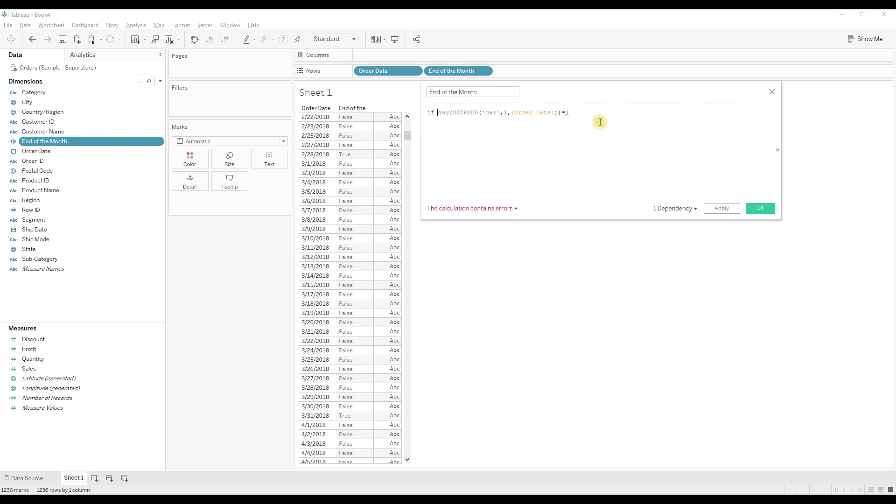
type(" then ord")
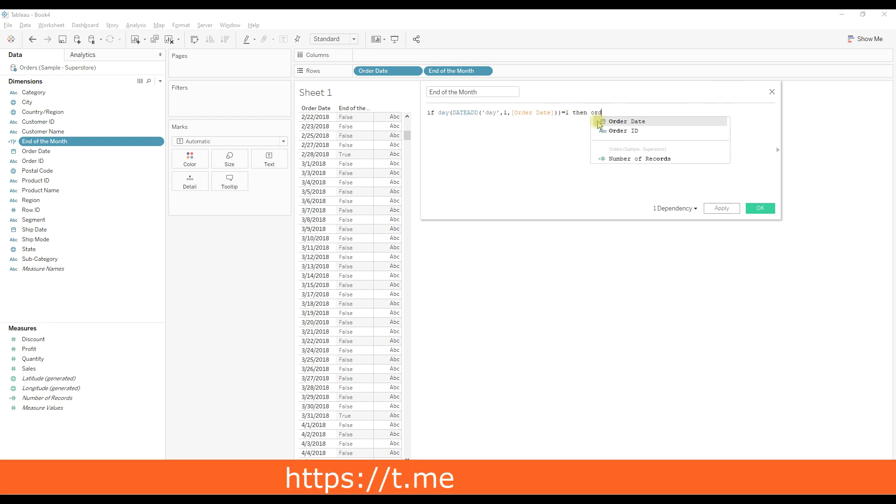
left_click(599, 123)
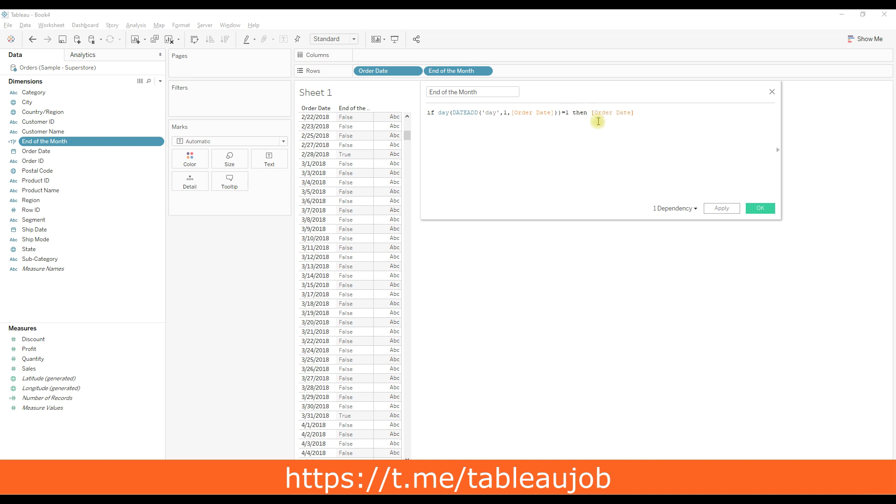
type("end")
key("Return")
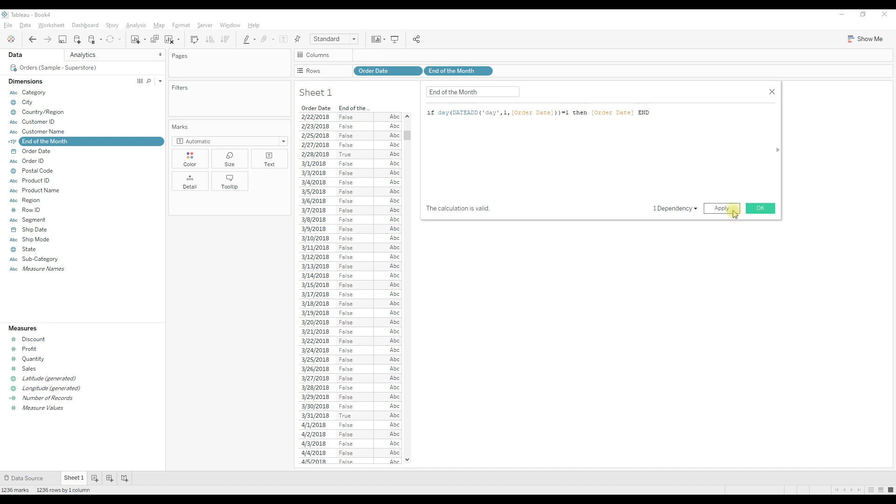
left_click(734, 212)
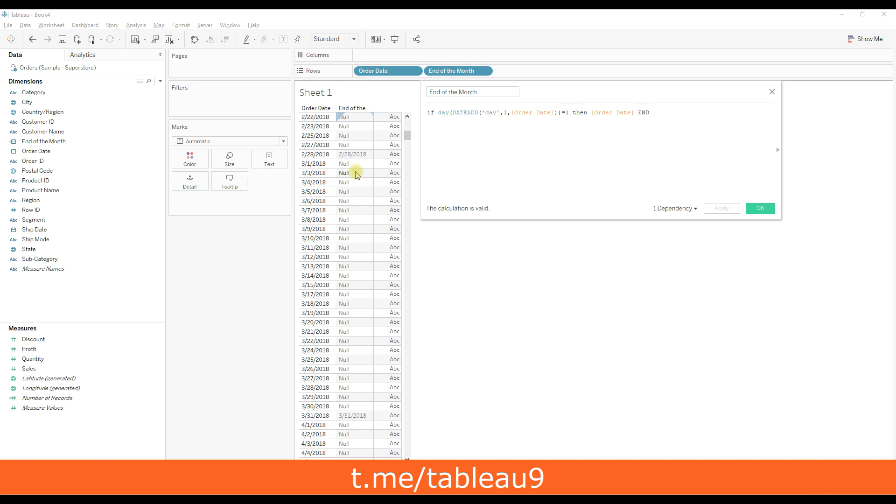
scroll(359, 339, "down", 4)
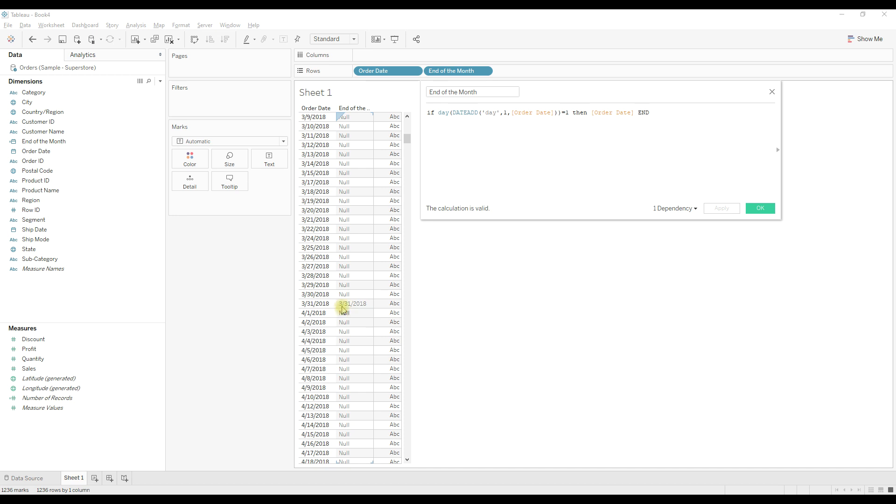
scroll(341, 327, "down", 2)
scroll(342, 327, "down", 1)
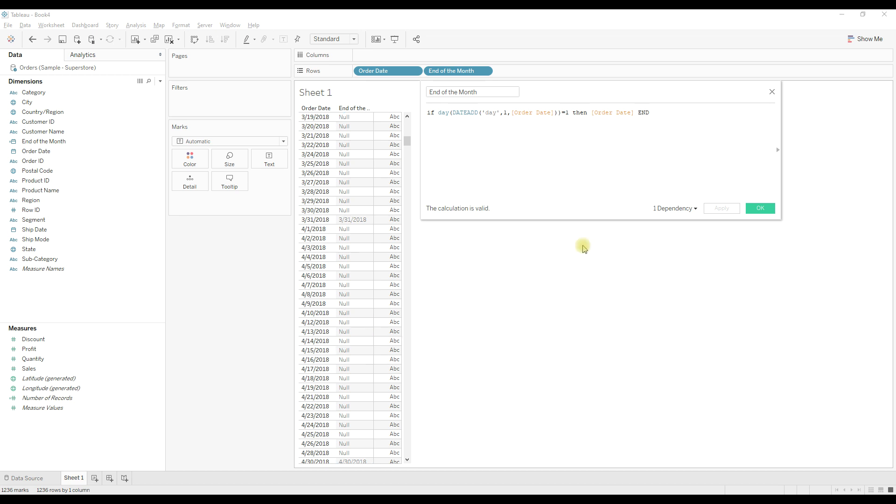
left_click(758, 208)
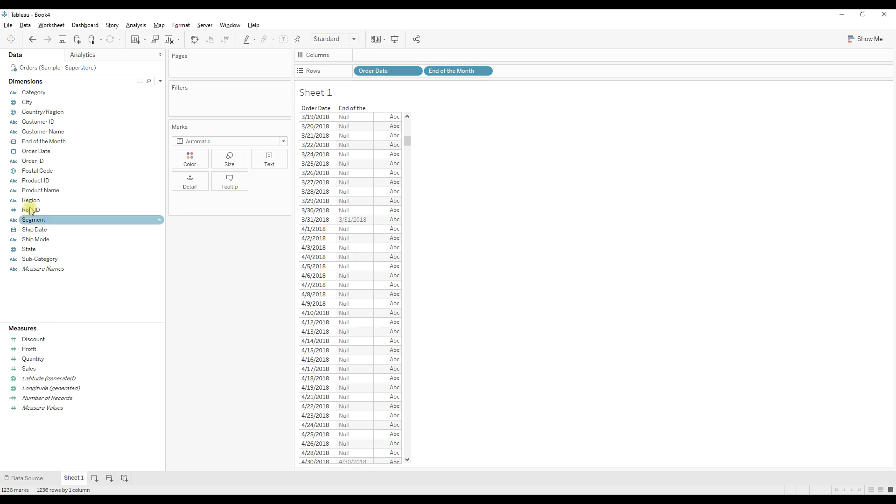
Add a second Order Date to Rows after End of the Month with a custom date detail of Weekdays
left_click_drag(35, 152, 502, 72)
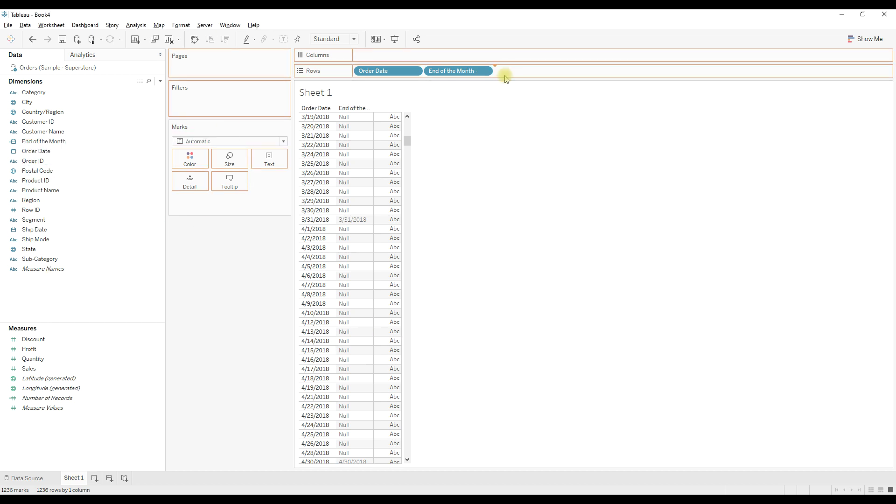
right_click(522, 73)
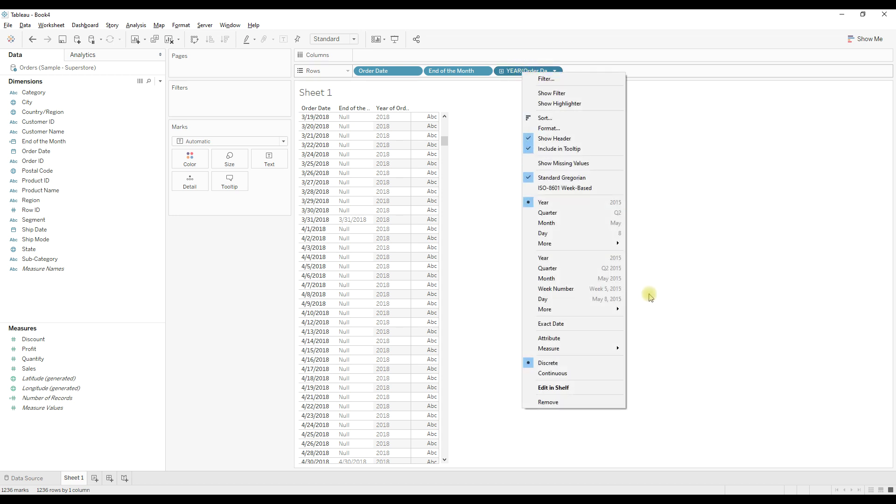
mouse_move(570, 308)
left_click(649, 311)
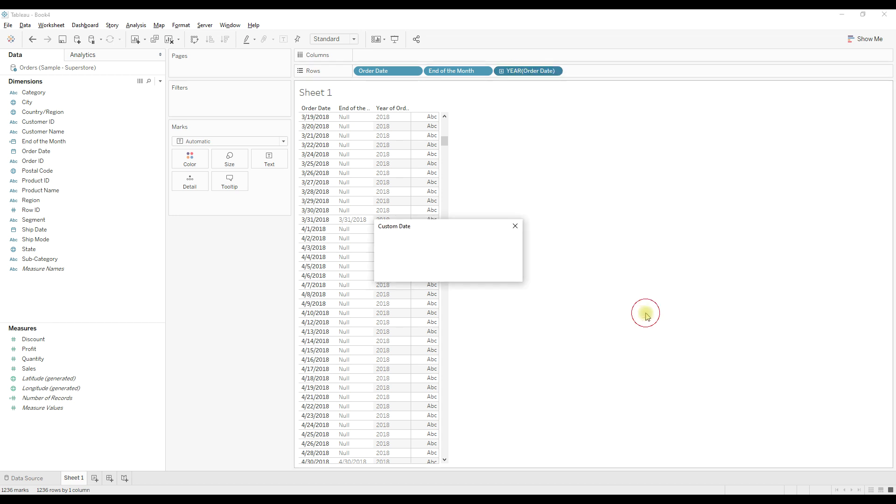
left_click(429, 244)
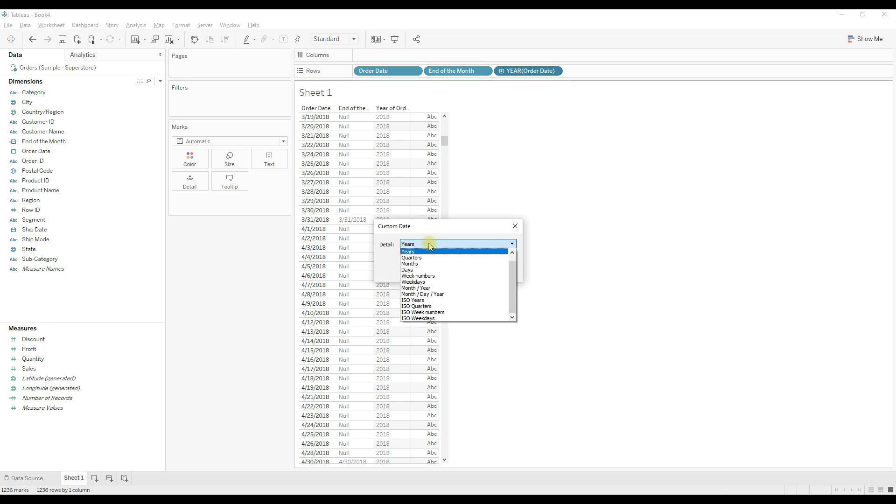
left_click(432, 282)
left_click(455, 270)
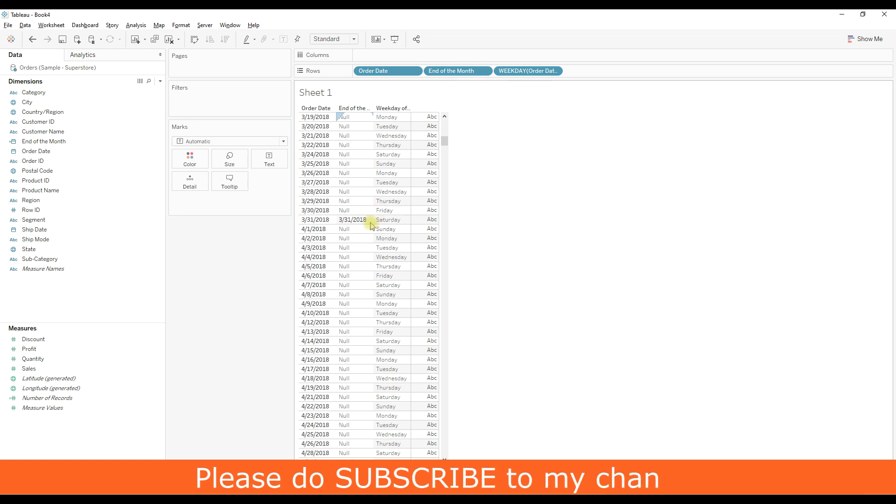
Open the End of the Month calculation for editing and comment out its existing if statement with //
right_click(41, 148)
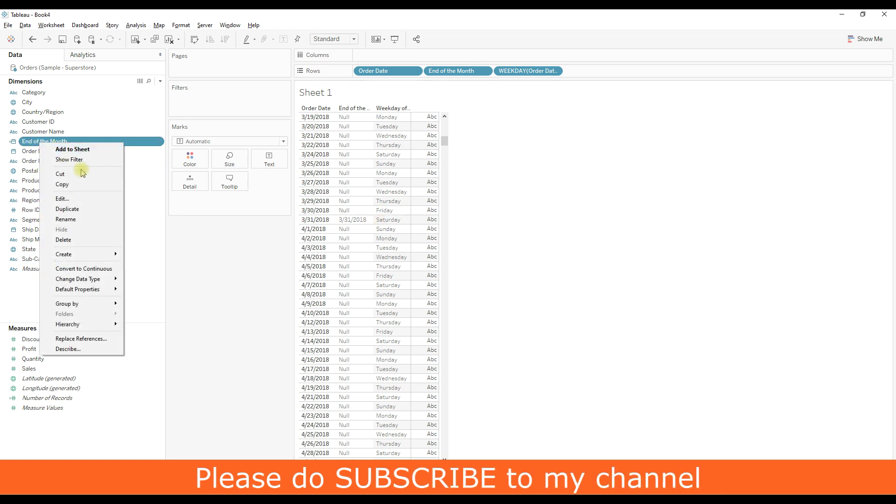
left_click(74, 198)
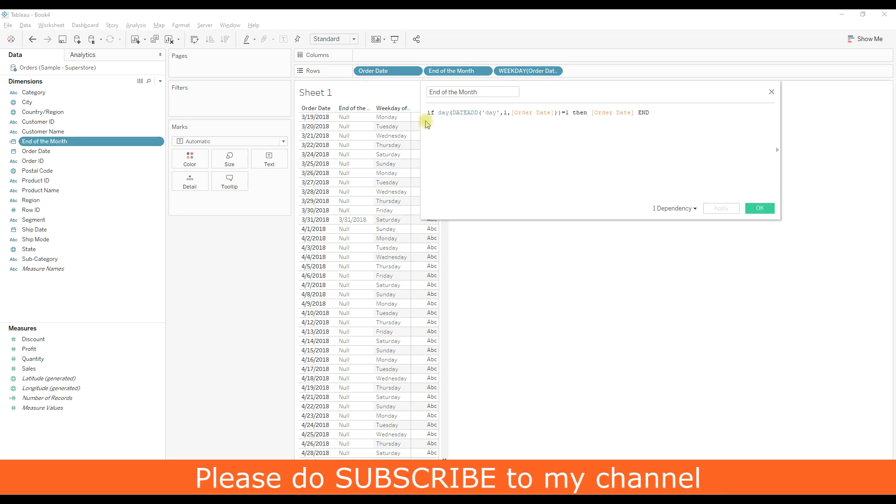
left_click(427, 112)
type("//")
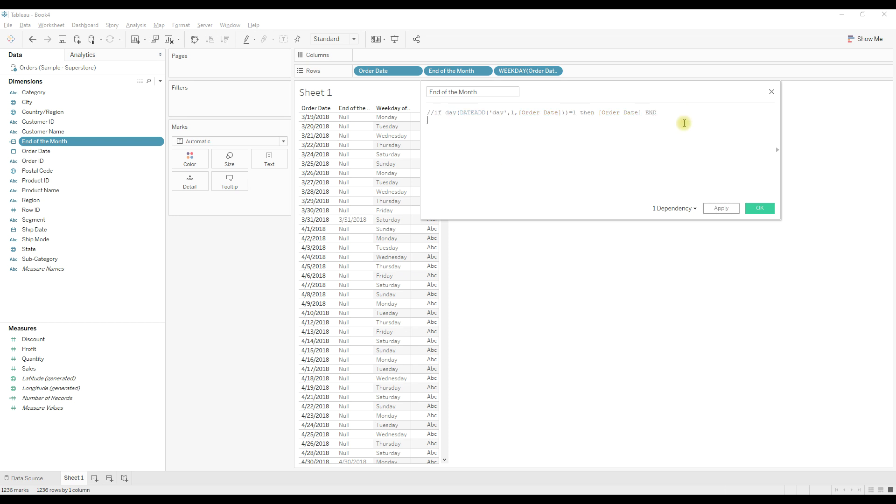
Add DATEPART('weekday',[Order Date]) on a new line below the commented-out formula
key("Return")
type("datepa")
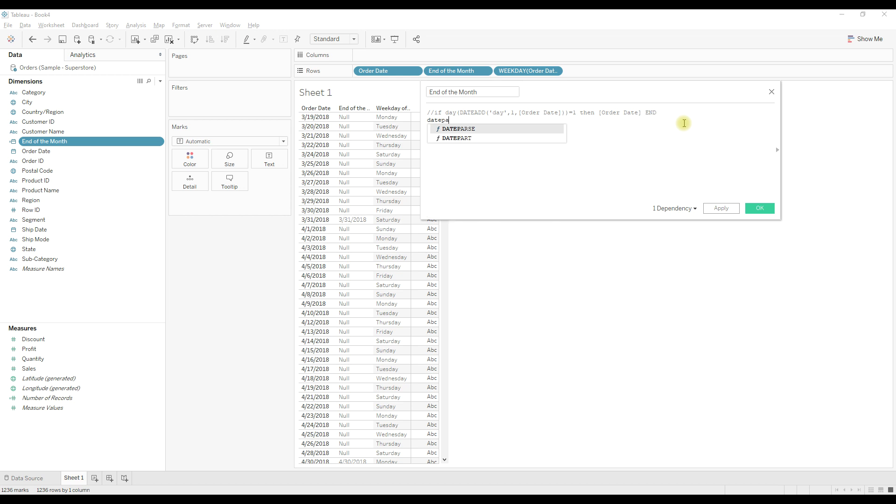
type("r")
key("Down")
key("Return")
type("'")
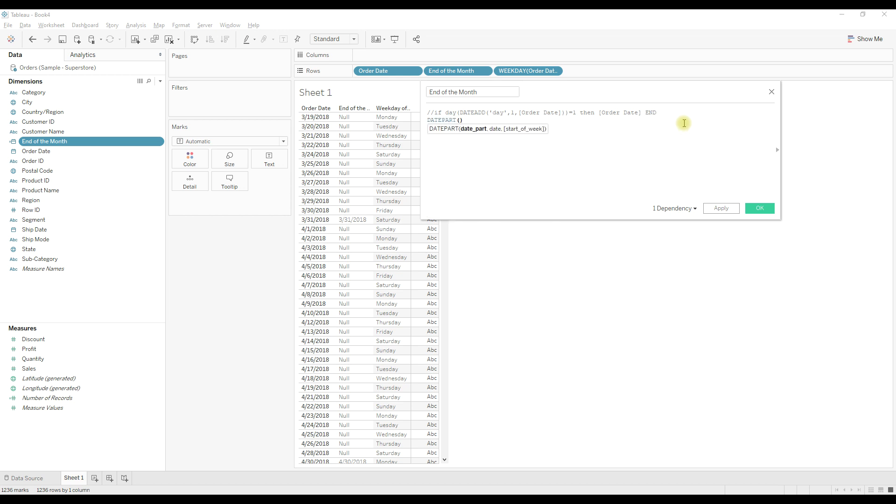
type("we")
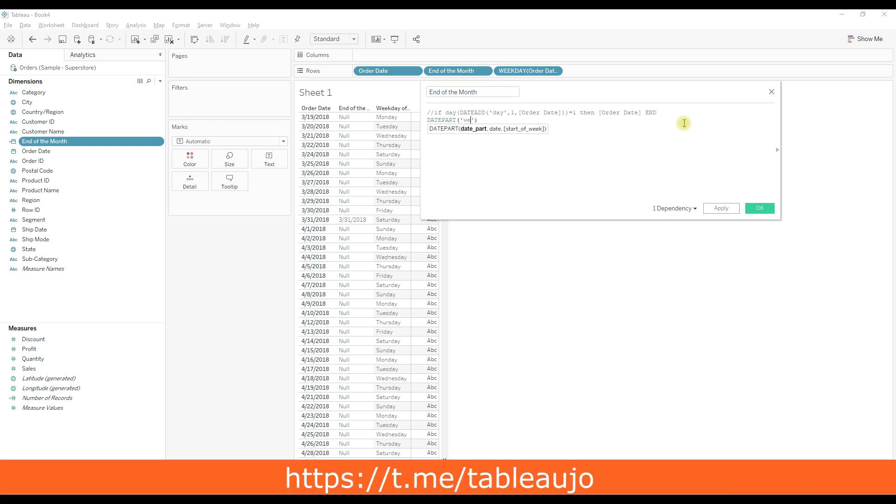
type("ekday,[ord")
key("Return")
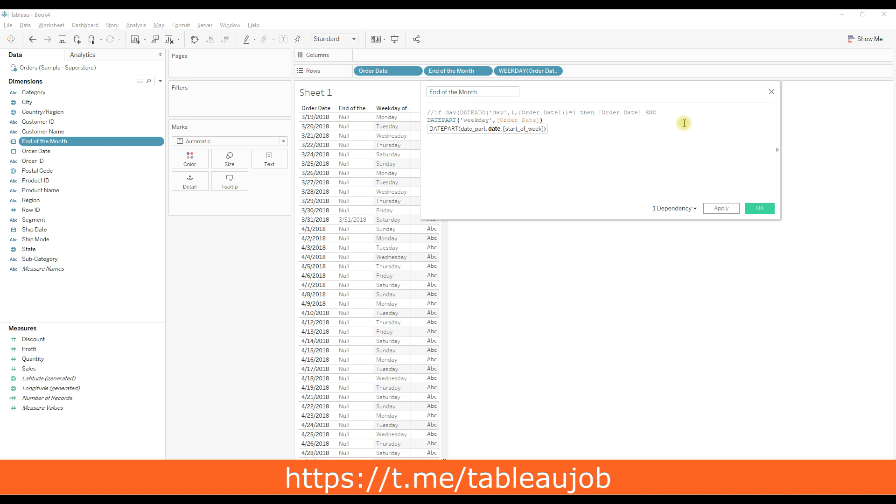
left_click(558, 121)
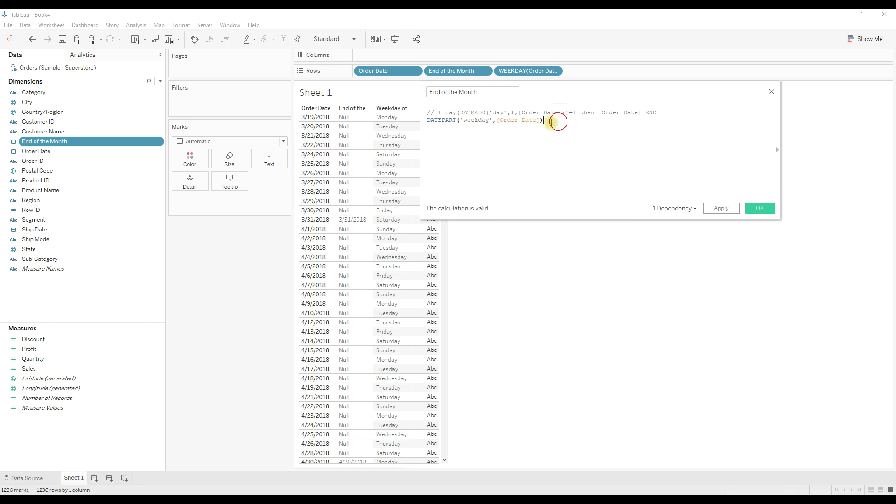
Apply the weekday formula and compare its numbers with the weekday names in the sheet
left_click_drag(551, 122, 427, 120)
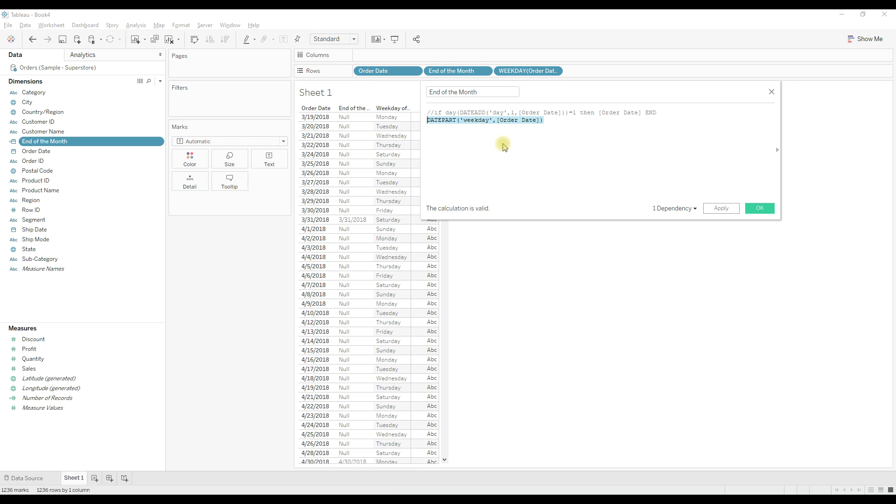
left_click(717, 210)
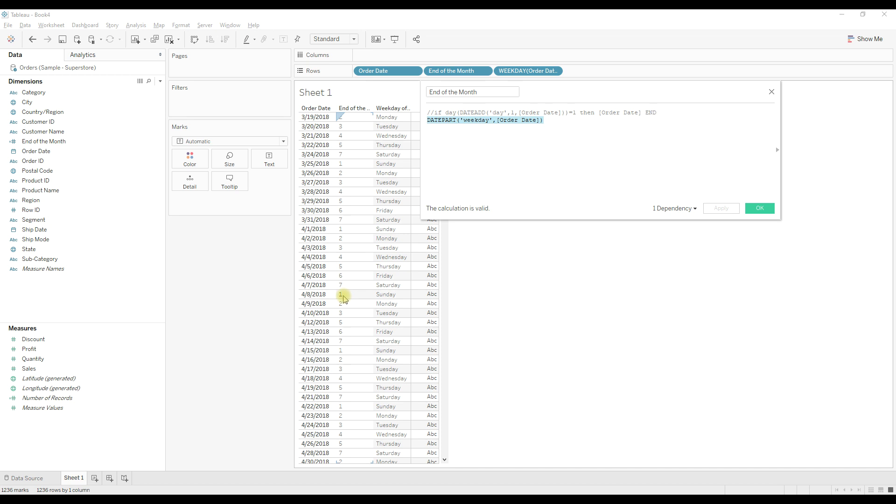
left_click(496, 144)
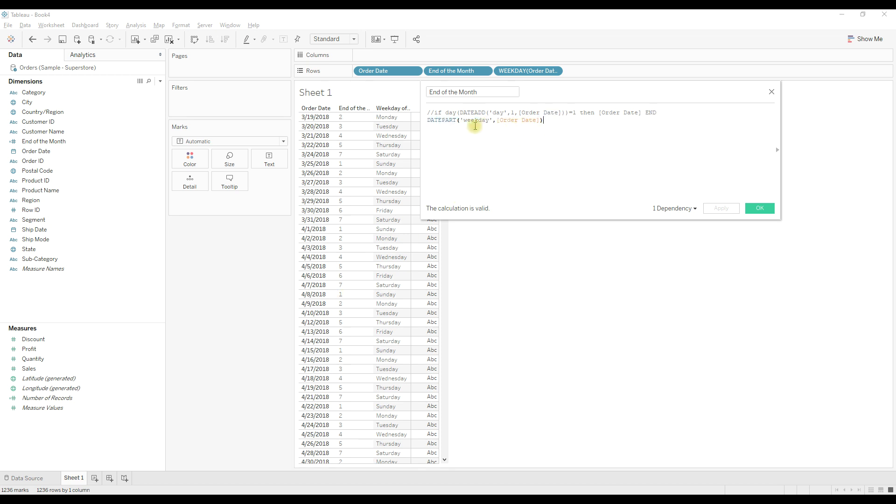
key("shift+Home")
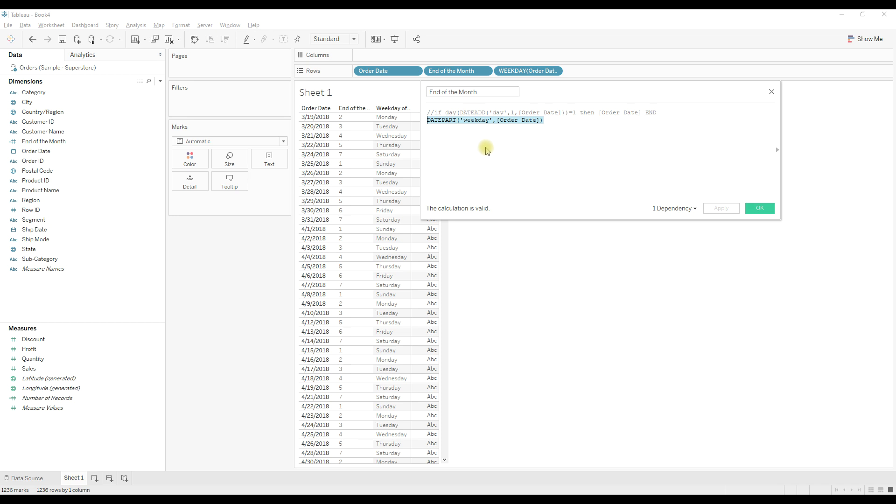
left_click(502, 144)
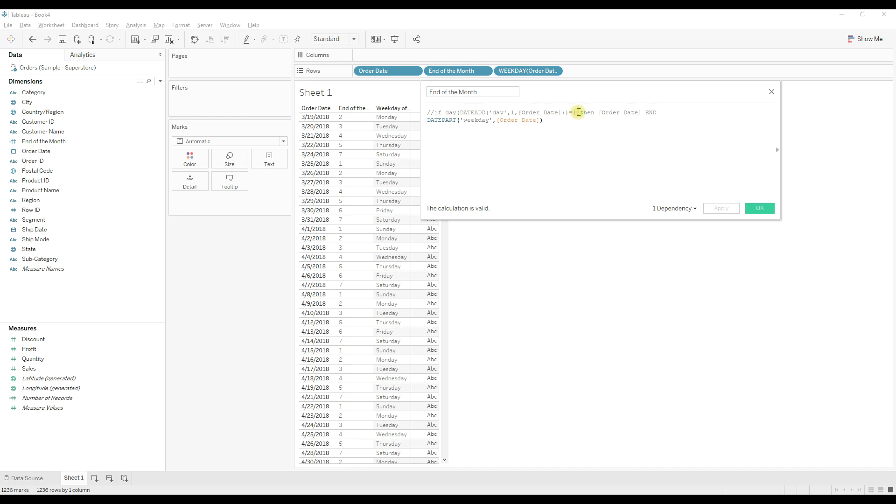
Copy the DATEPART expression, remove its line from the formula and uncomment the original if statement
left_click_drag(544, 121, 430, 121)
key("ctrl+c")
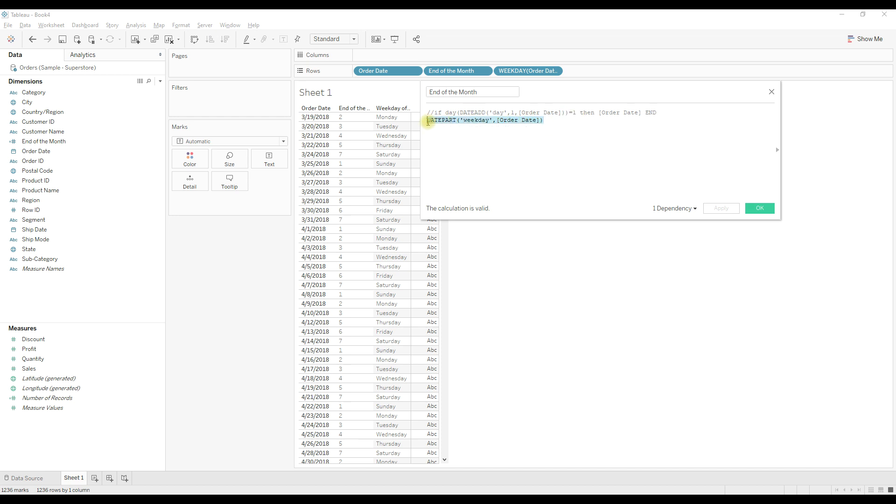
key("BackSpace")
left_click_drag(433, 112, 405, 110)
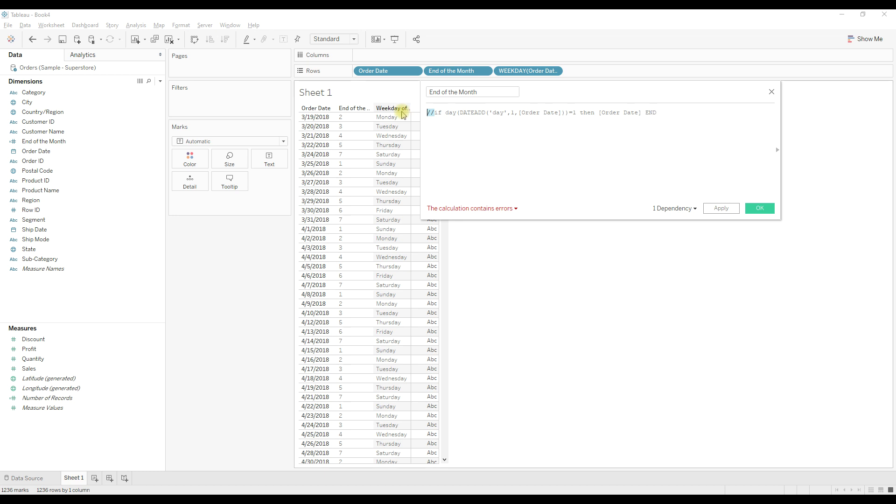
key("BackSpace")
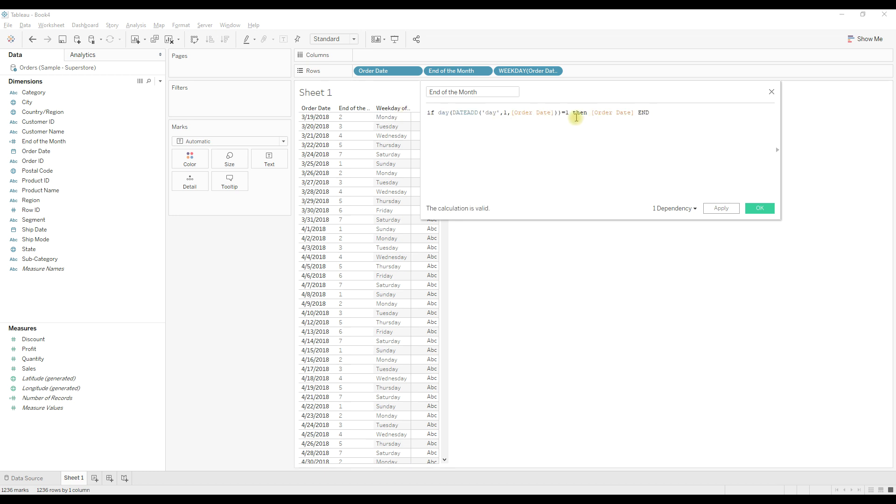
Insert and DATEPART('weekday',[Order Date])<>7 and DATEPART('weekday',[Order Date])<>1 on its own line before then
left_click(571, 112)
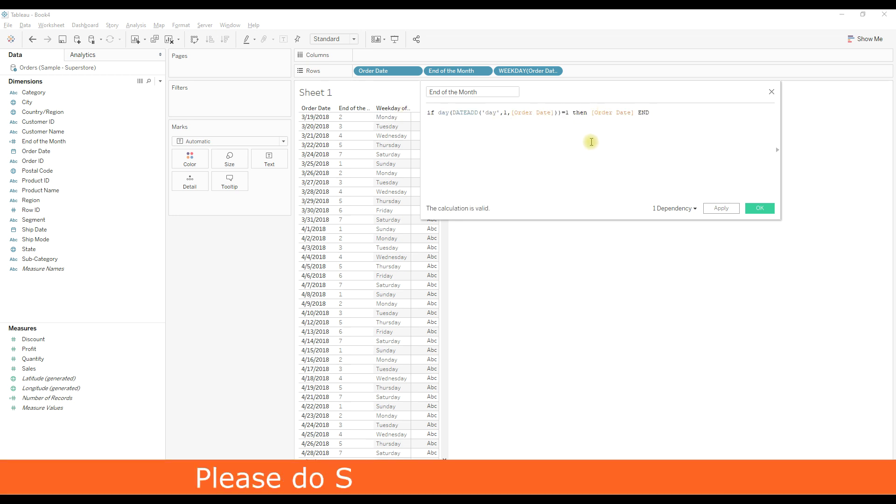
key("Return")
key("Return")
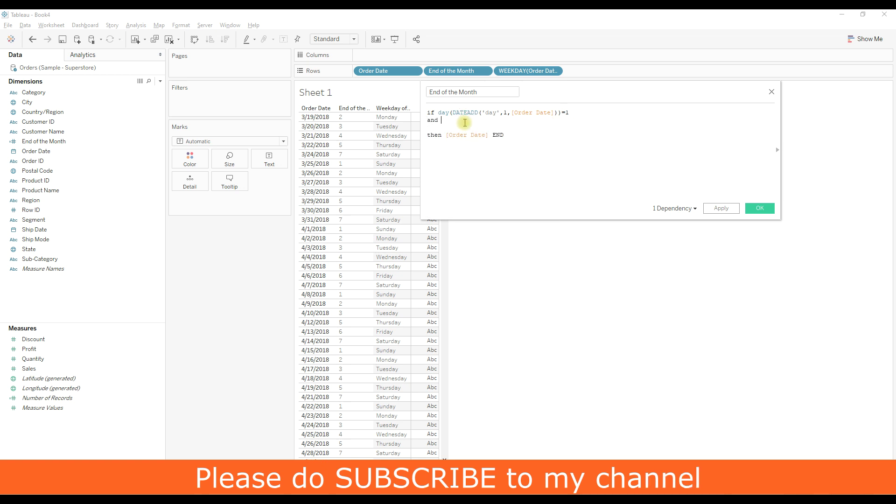
key("ctrl+v")
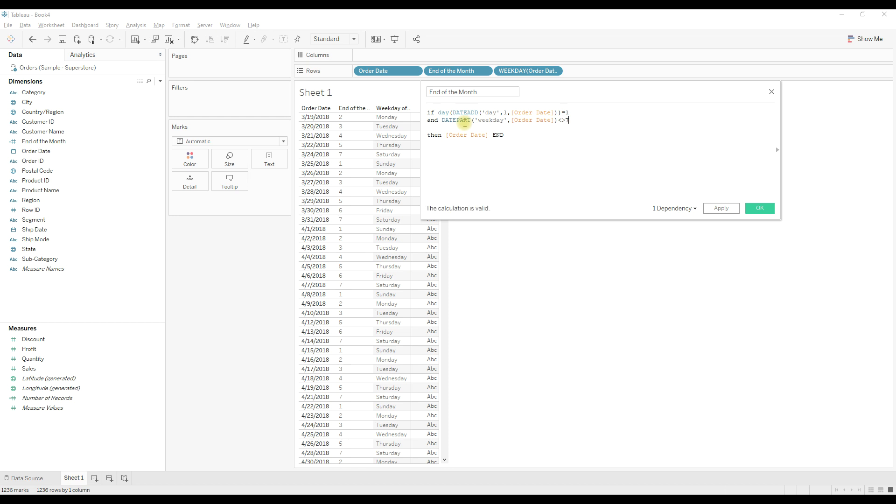
type("and")
key("ctrl+v")
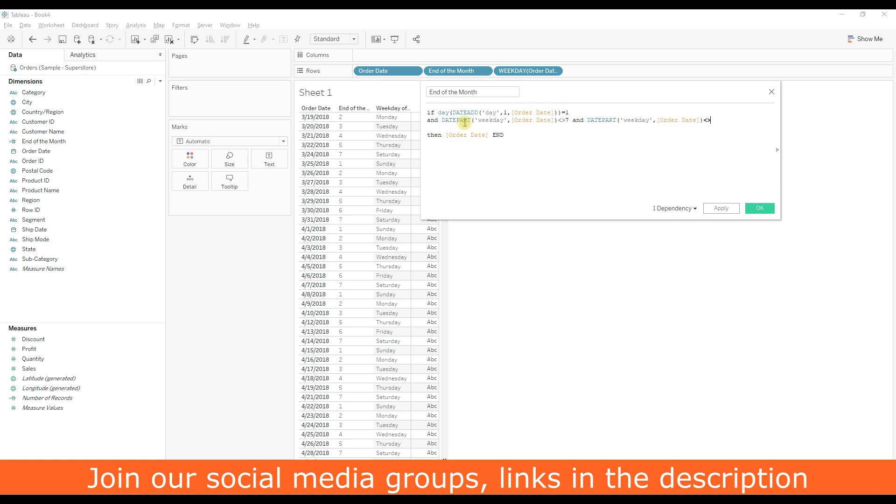
Replace the then keyword with THEN and remove the blank line between it and the weekday conditions
left_click(428, 135)
key("Delete")
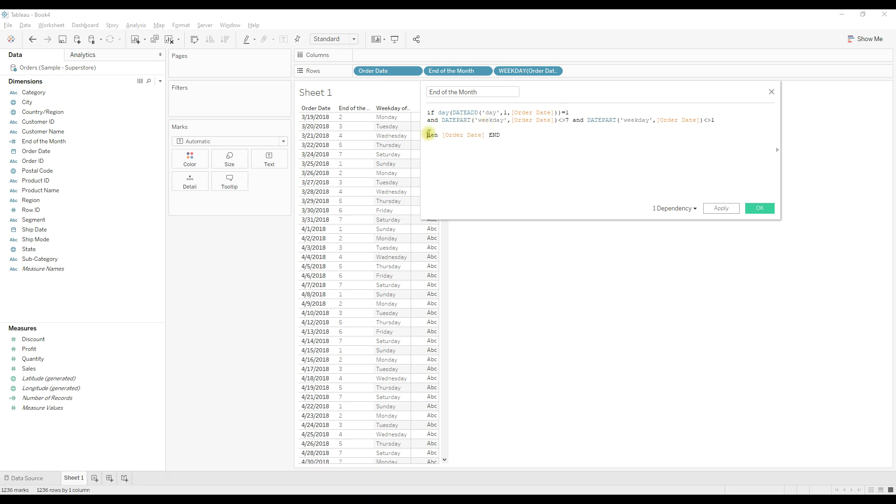
type("t")
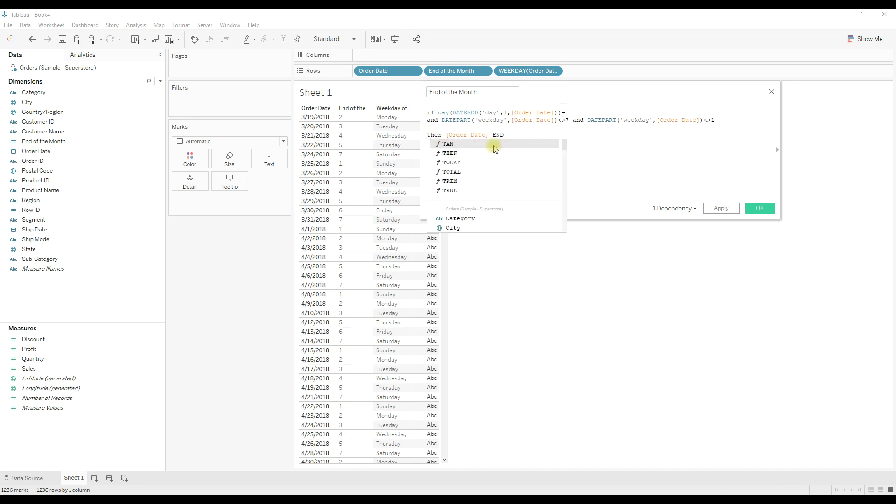
left_click(459, 154)
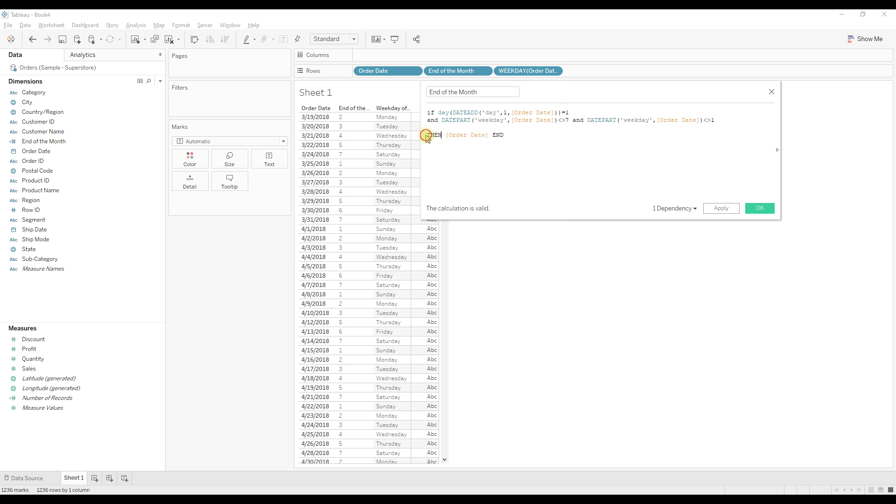
key("BackSpace")
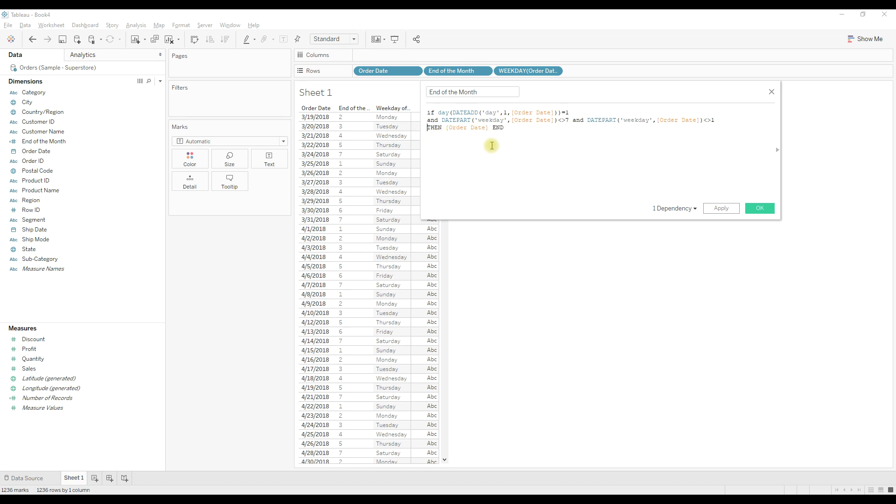
Move END several lines below THEN [Order Date] to make room for another condition
left_click(492, 127)
key("Return")
key("Return")
key("Return")
key("Return")
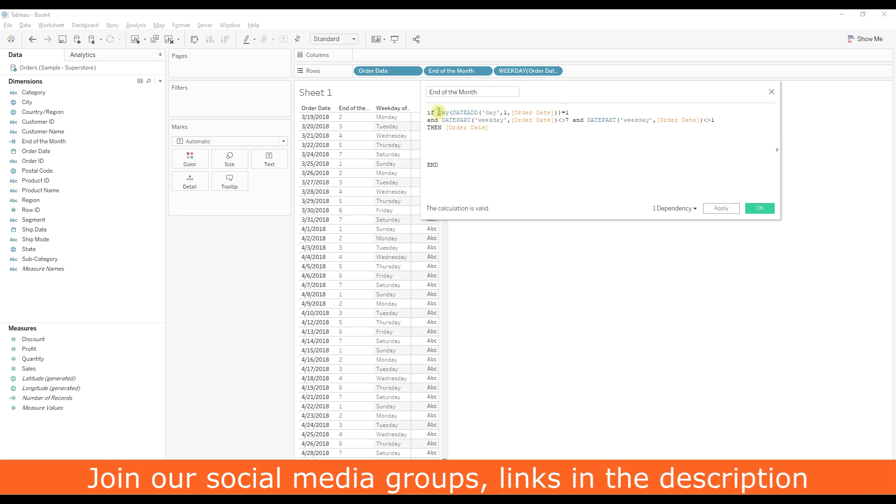
Copy the month-end and first weekday conditions below THEN [Order Date], changing the copied weekday comparison to =7
left_click_drag(438, 112, 573, 120)
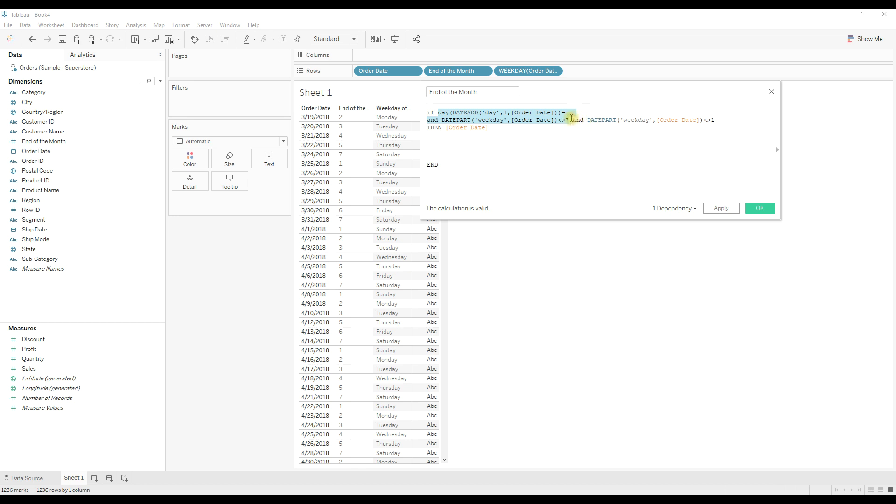
key("ctrl+c")
left_click(428, 135)
key("ctrl+v")
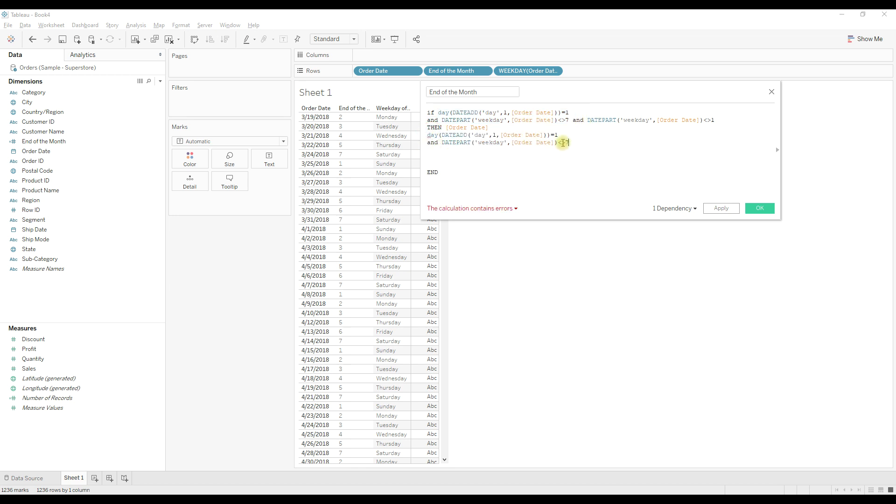
left_click_drag(559, 142, 569, 142)
type("=")
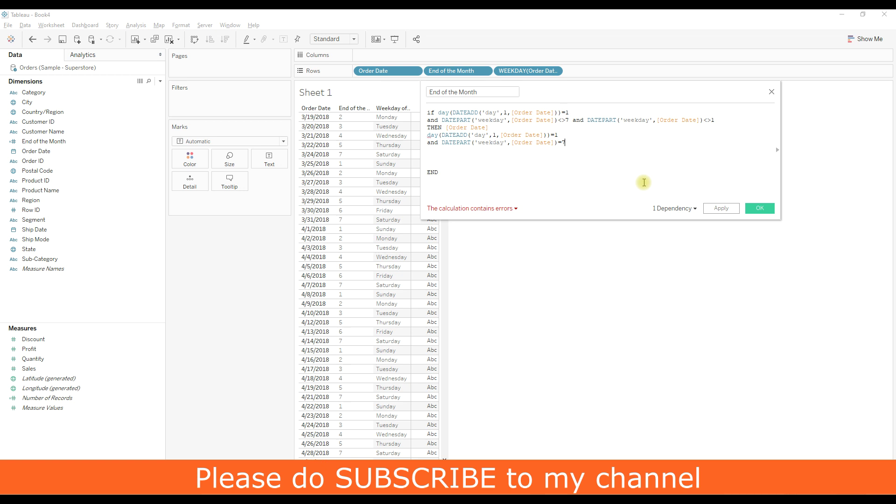
Complete the weekday =7 condition with THEN dateadd('day',-1,[Order Date])
left_click_drag(488, 128, 420, 133)
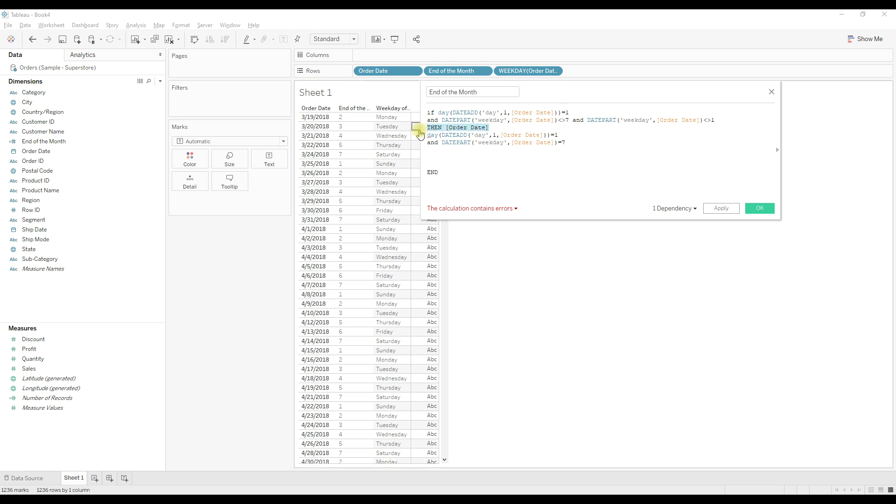
left_click(596, 146)
key("ctrl+v")
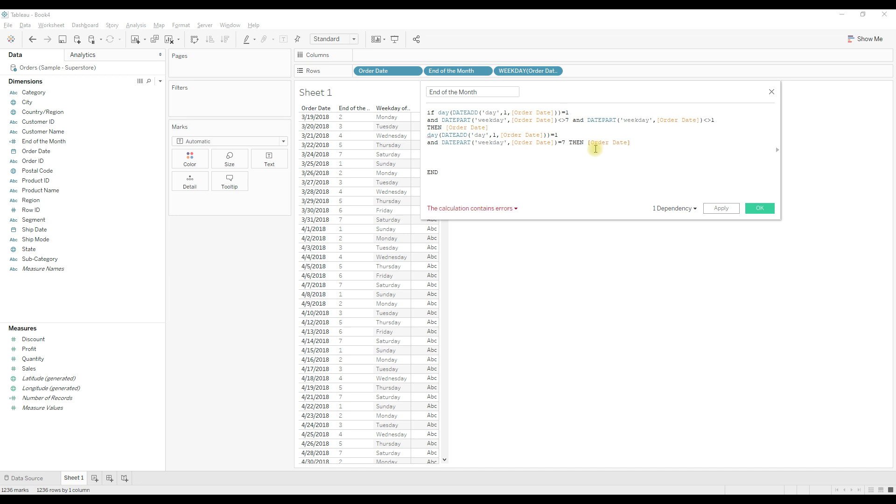
left_click(588, 142)
type("dateadd")
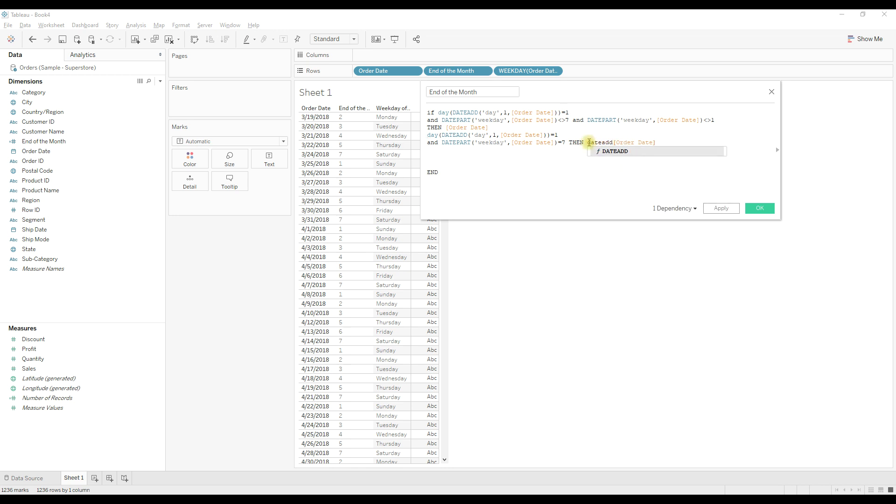
type("(''")
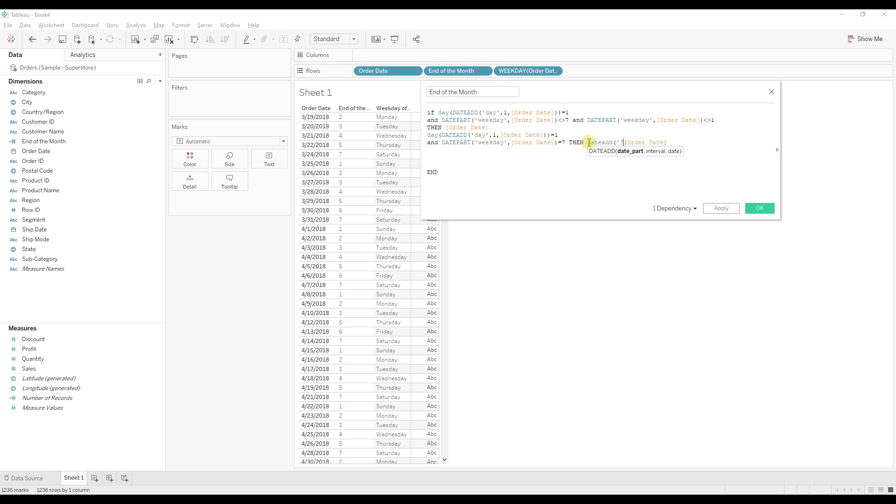
type("day")
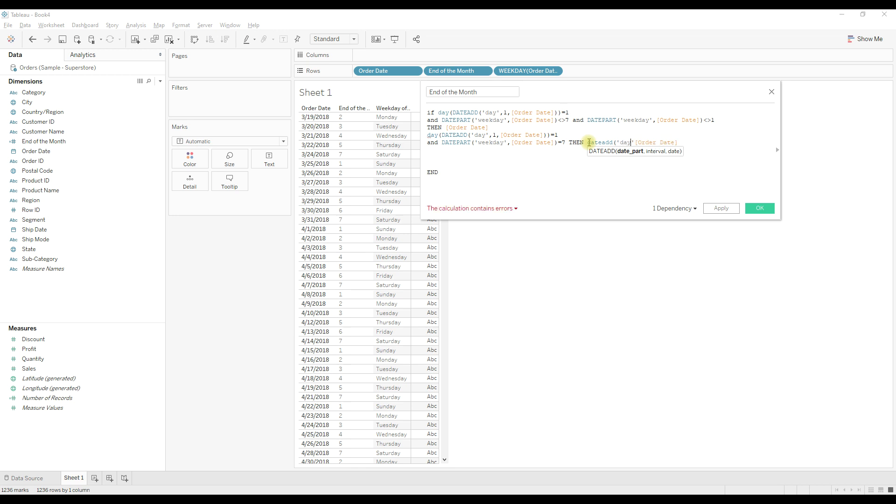
type(",-1,")
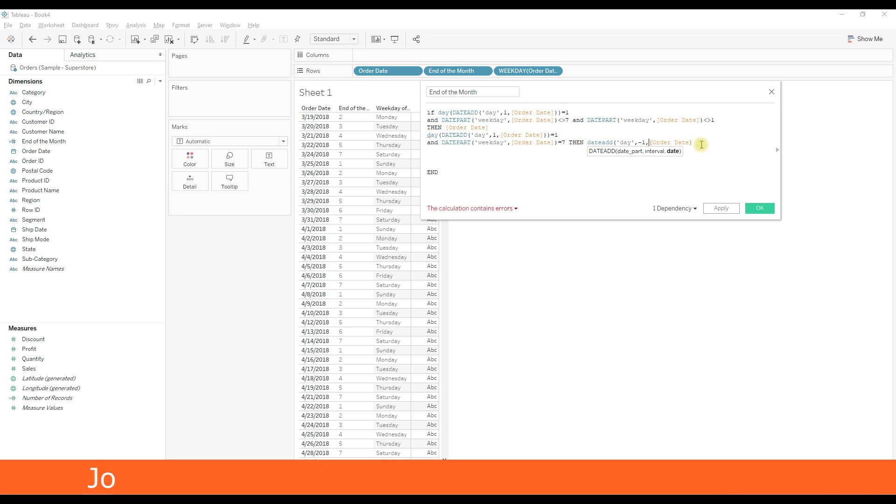
type(")")
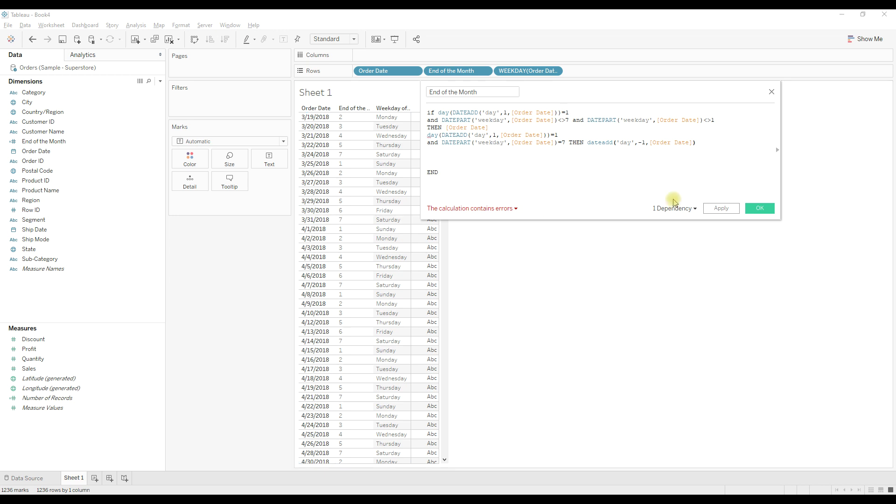
Insert elseif before the second day(DATEADD('day',1,[Order Date]))=1 condition, above the weekday =7 comparison
left_click(639, 142)
type("-")
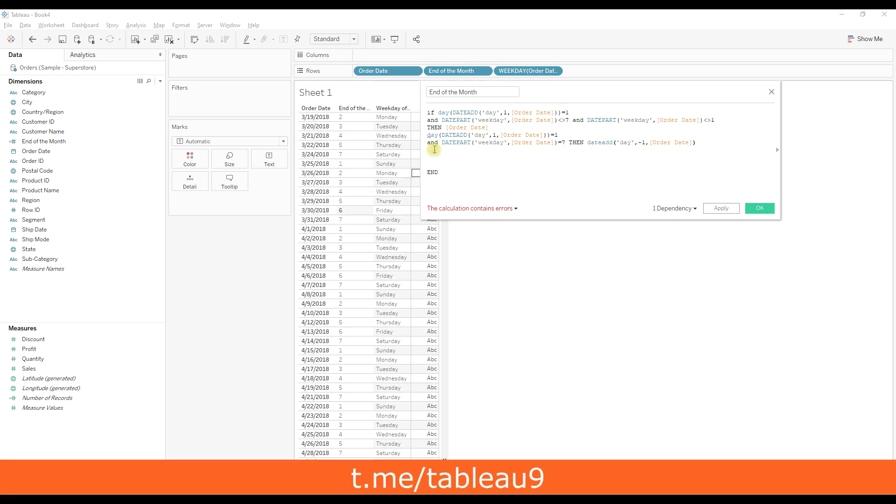
left_click_drag(437, 112, 562, 113)
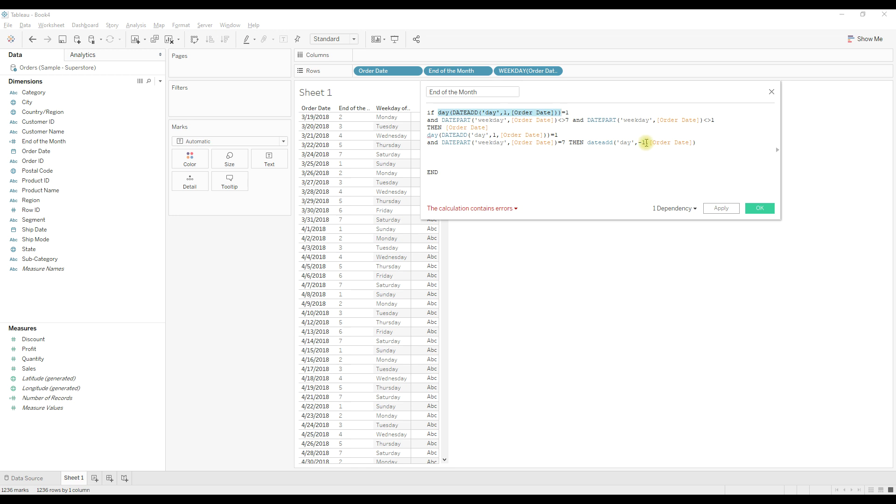
left_click(706, 146)
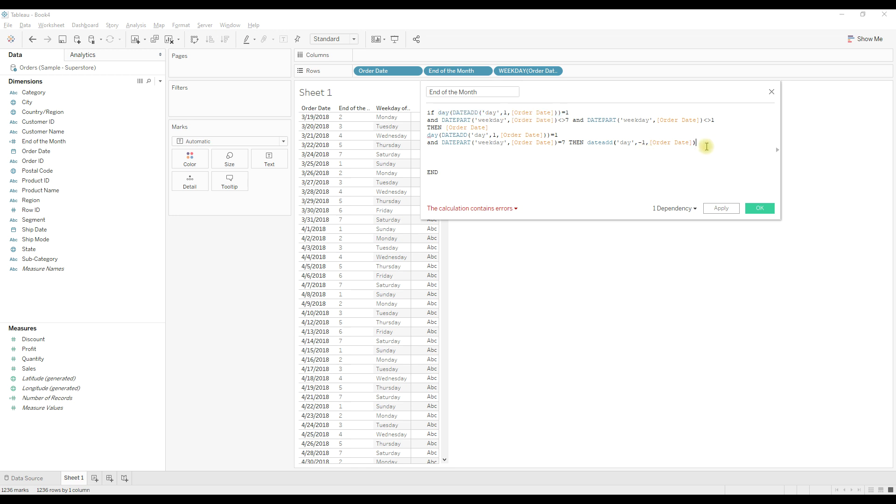
left_click(429, 136)
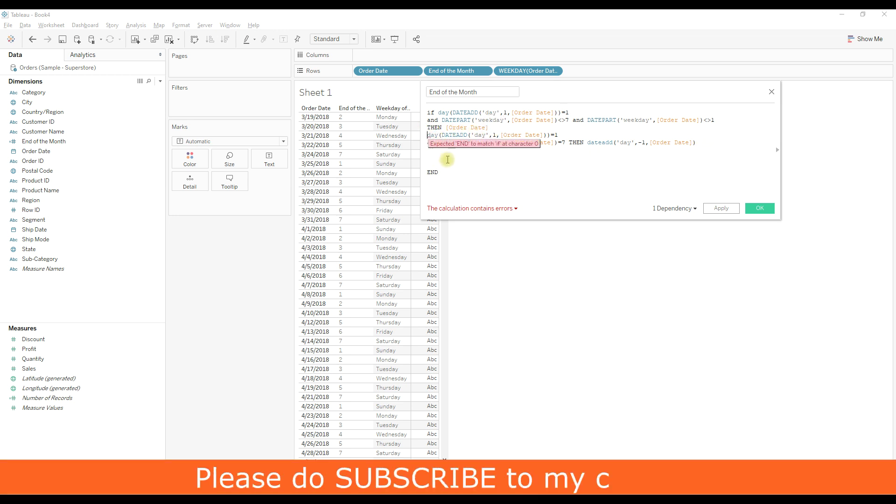
type("elseif")
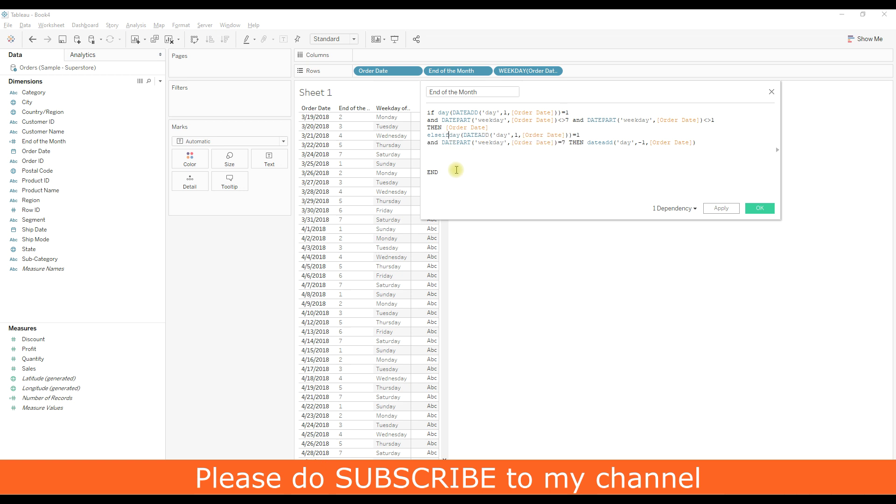
Duplicate the two-line elseif branch for weekday =7 directly below itself in the formula
left_click_drag(700, 142, 426, 135)
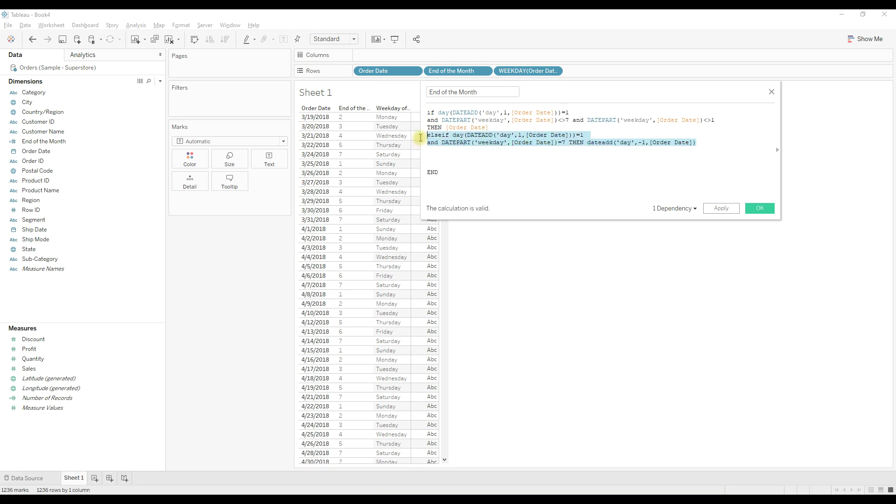
key("ctrl+c")
left_click(444, 150)
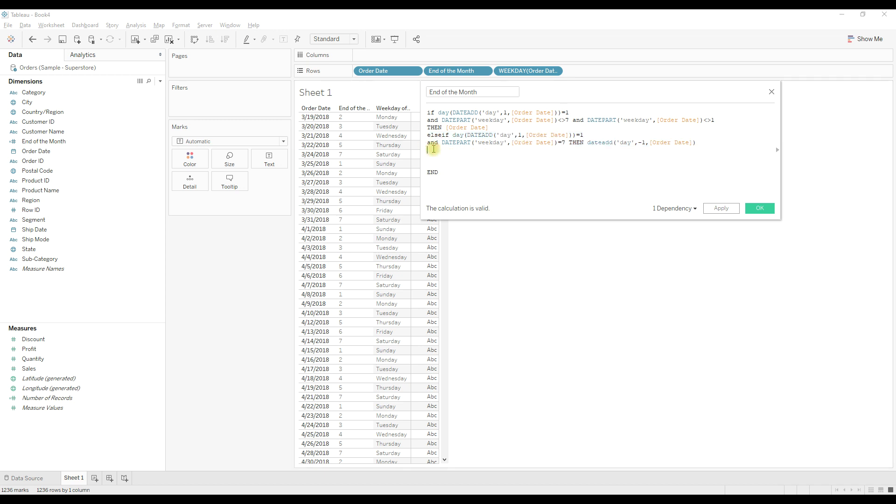
key("ctrl+v")
Change the duplicated branch to weekday =1 with a dateadd interval of -2, and save the calculation
left_click(583, 150)
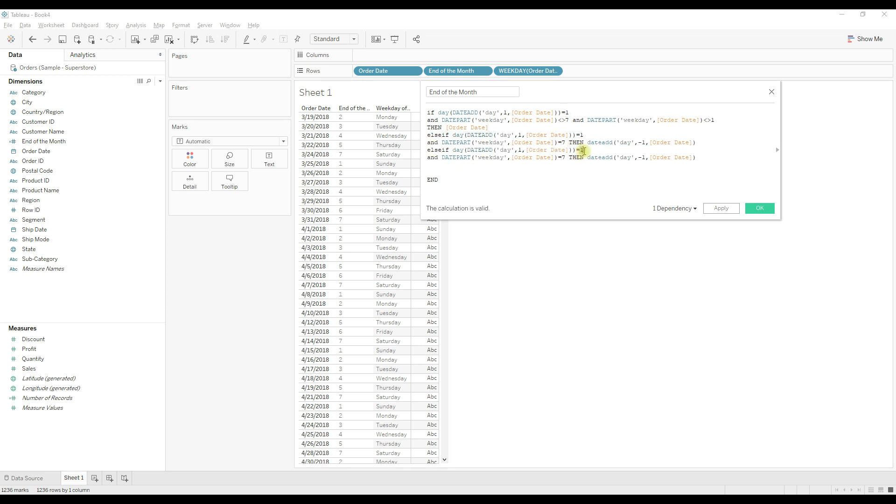
double_click(563, 158)
type("1")
left_click(642, 157)
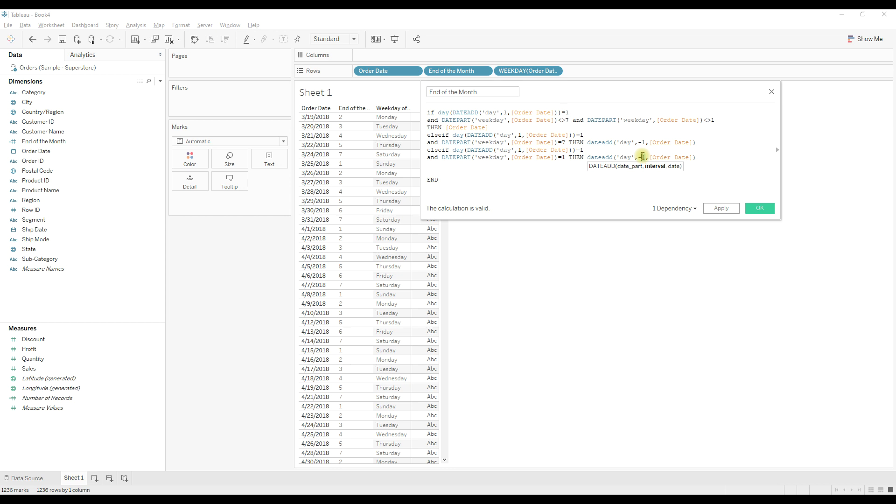
key("BackSpace")
type("2")
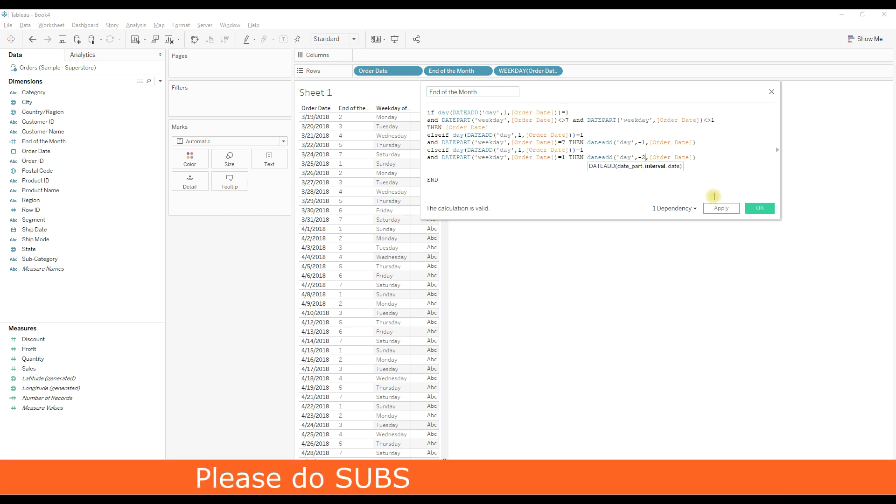
left_click(719, 210)
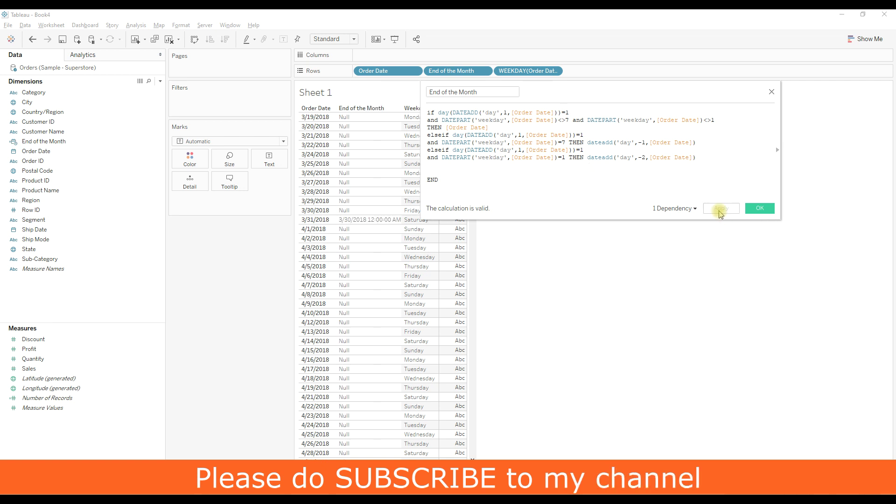
left_click(758, 209)
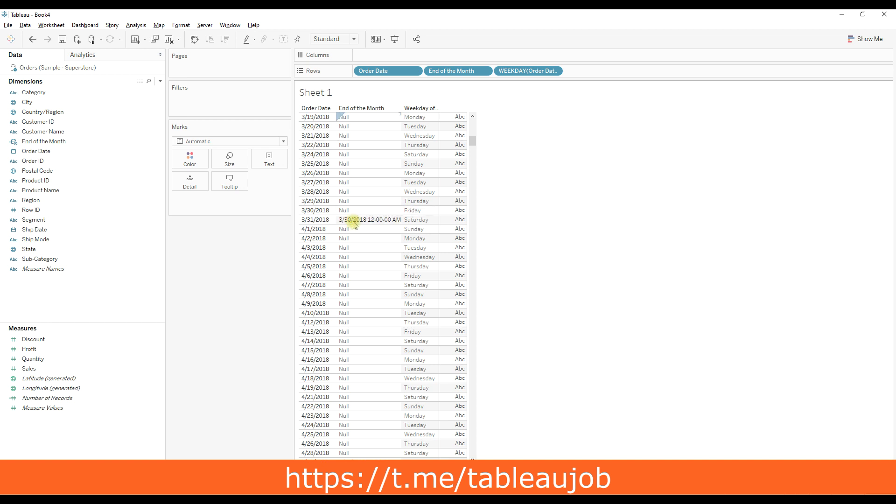
Compare the Order Date, End of the Month and weekday columns at each month end from March through September 2018
scroll(383, 274, "down", 2)
scroll(385, 279, "down", 2)
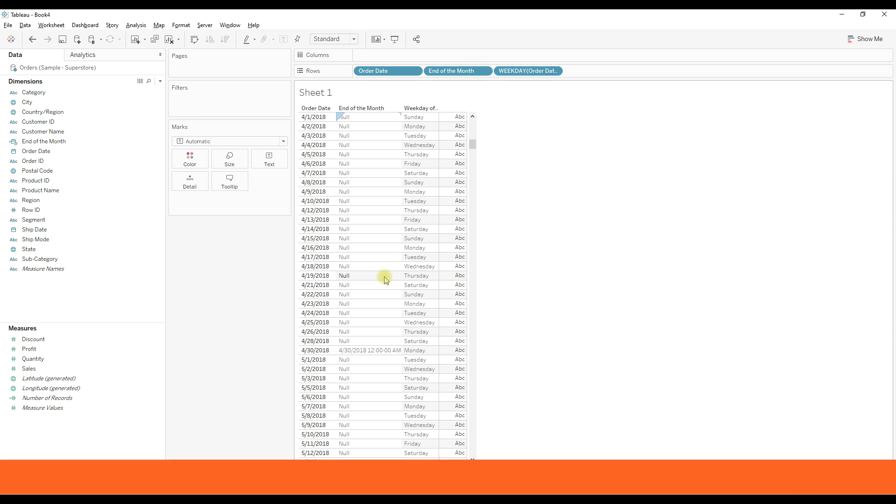
scroll(384, 279, "down", 6)
scroll(384, 280, "down", 5)
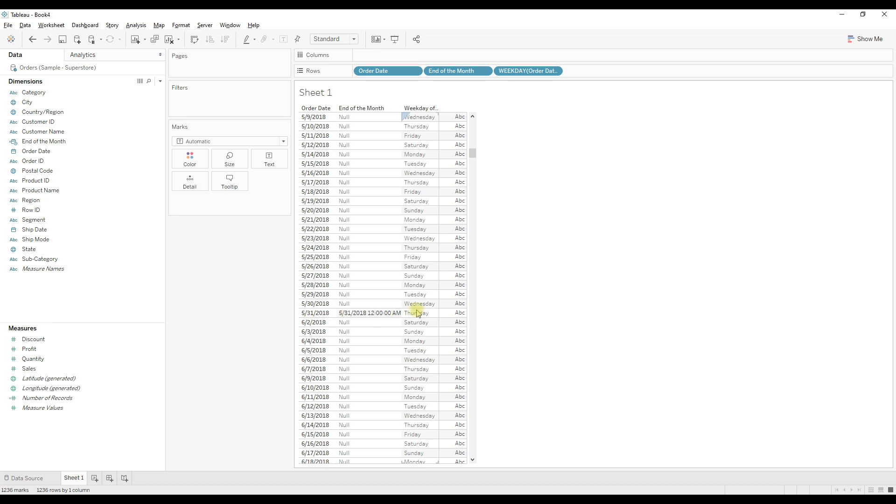
scroll(356, 327, "down", 5)
scroll(356, 326, "down", 4)
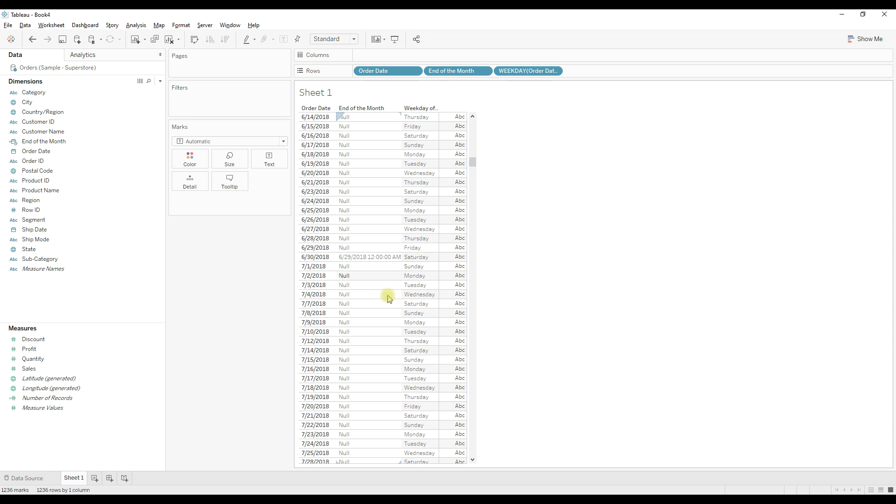
scroll(389, 308, "down", 6)
scroll(389, 314, "down", 5)
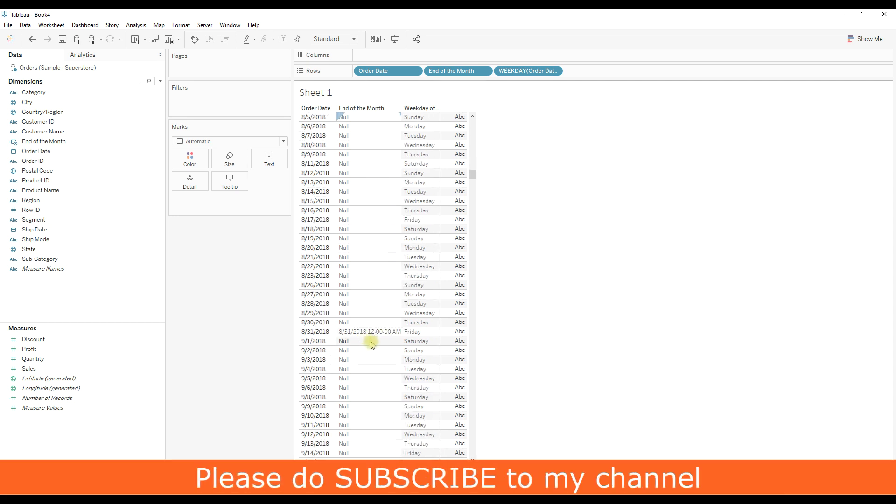
scroll(373, 346, "down", 7)
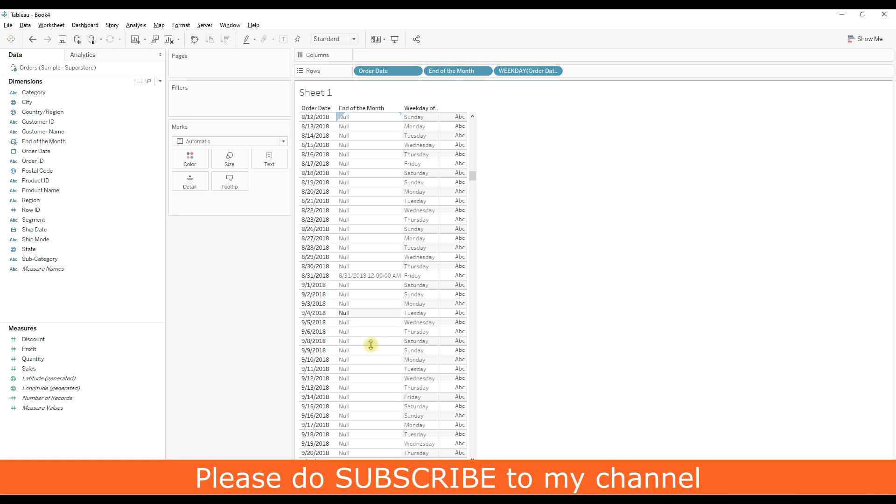
scroll(370, 344, "down", 2)
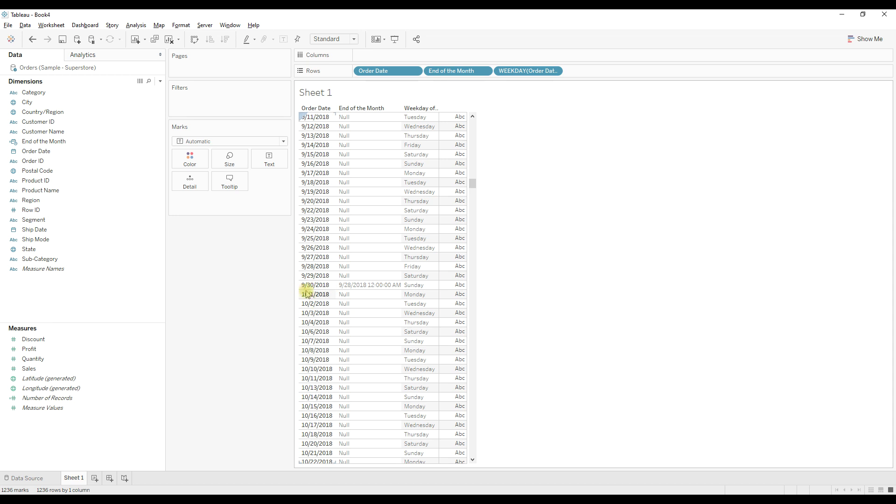
left_click(417, 288)
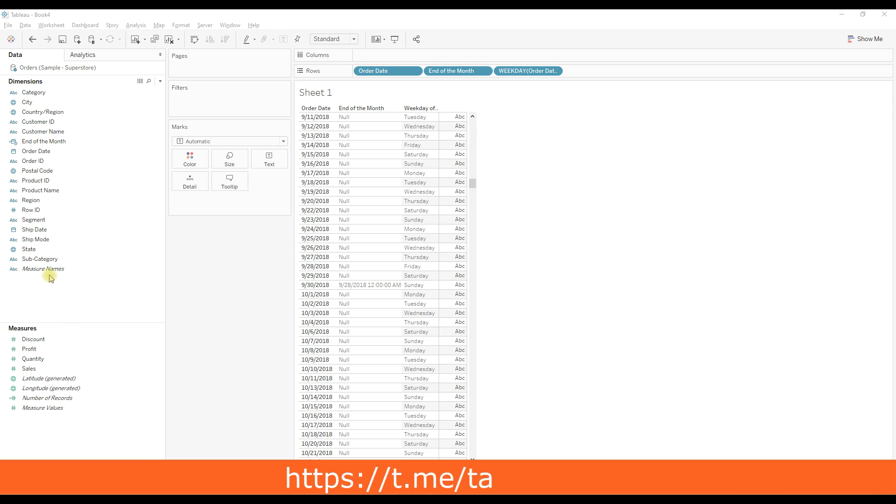
Reopen the End of the Month calculation, remove the blank lines before END, and wrap the whole IF statement in parentheses
left_click(40, 152)
right_click(40, 142)
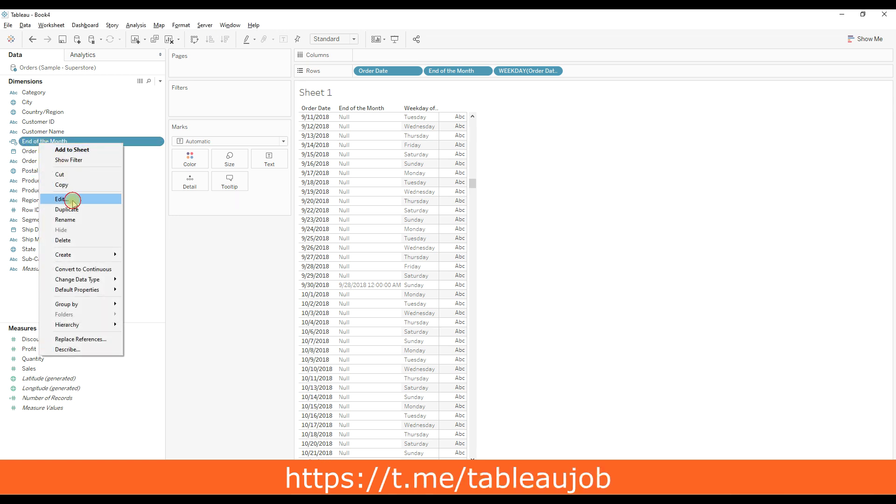
left_click(70, 198)
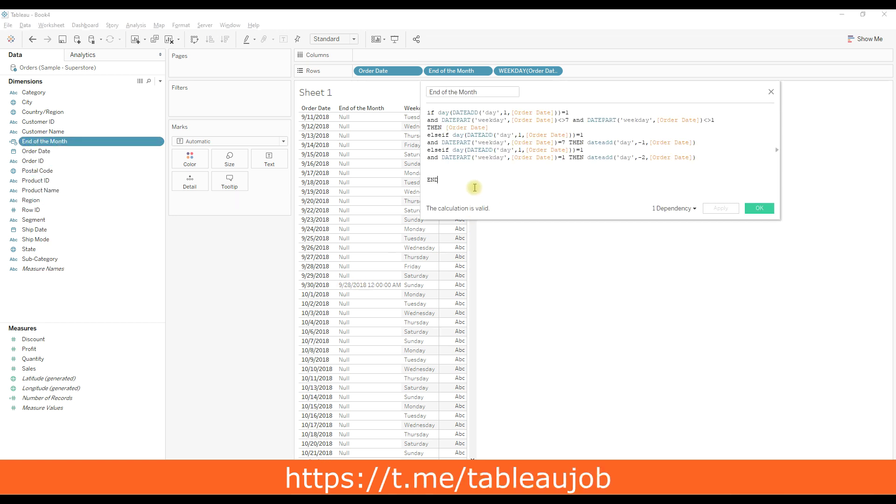
left_click(442, 166)
key("Delete")
key("Delete")
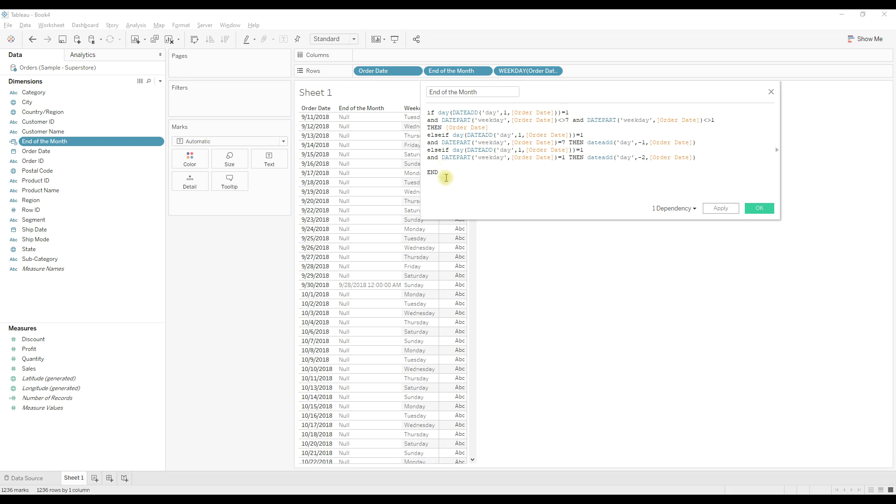
type(")")
left_click(429, 113)
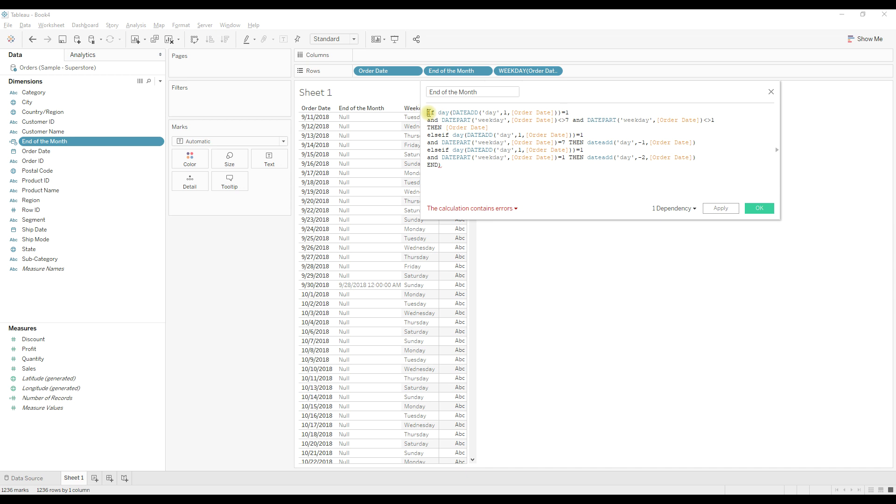
type("(")
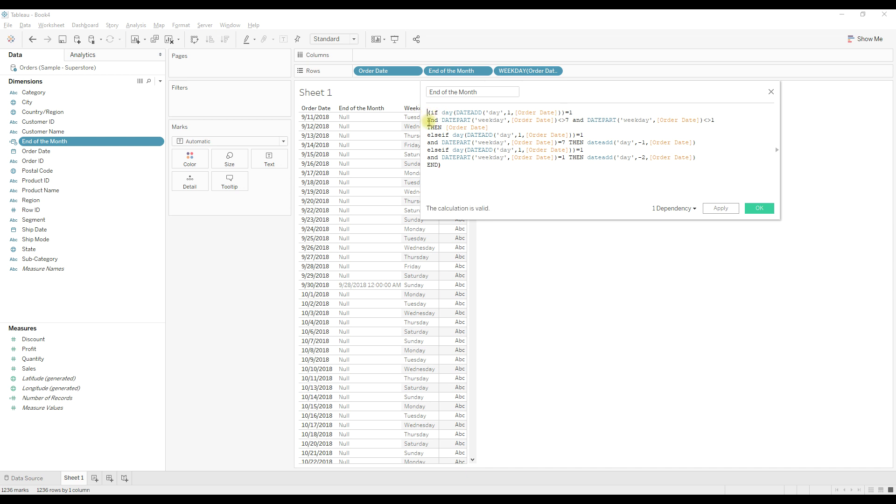
Start a level-of-detail expression above the IF statement with { FIXED DATETRUNC('month',[Order Date])
key("Return")
key("Return")
key("Return")
type("{ FIXED")
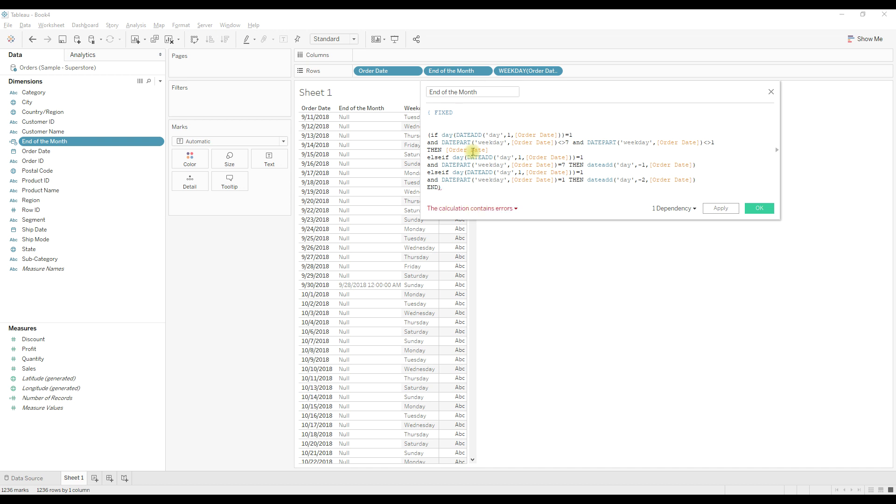
type(" date")
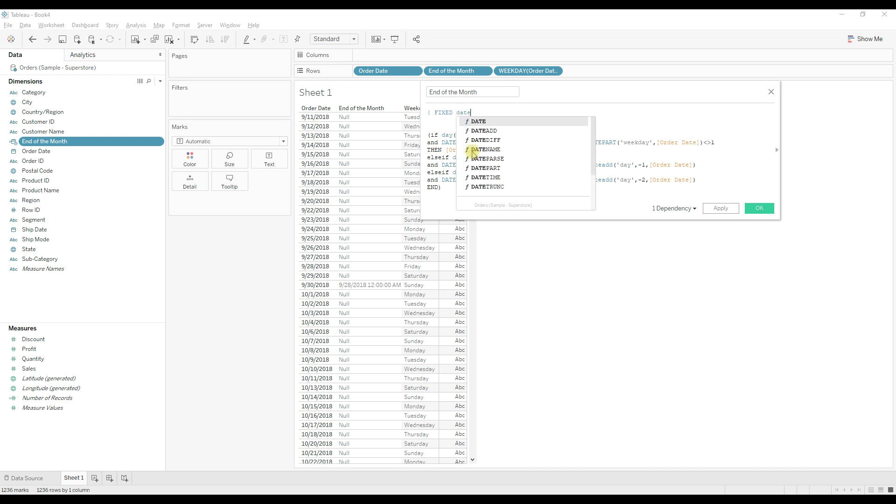
type("trun")
key("Return")
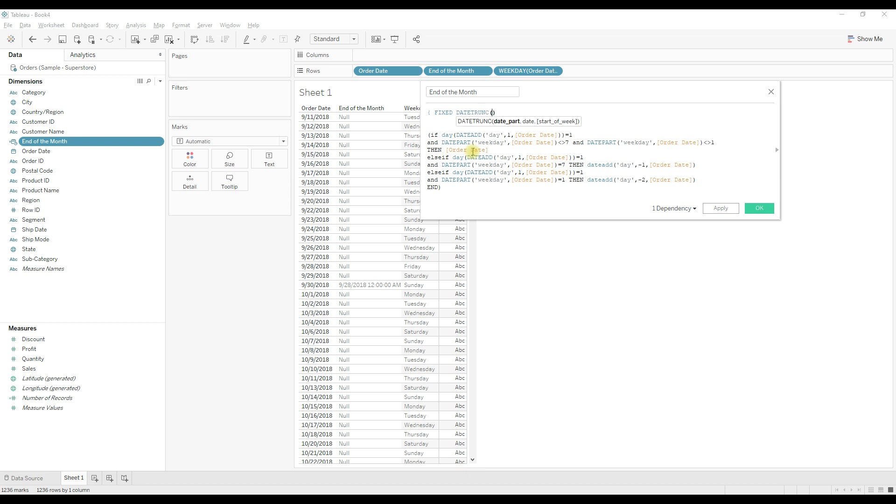
type("''month")
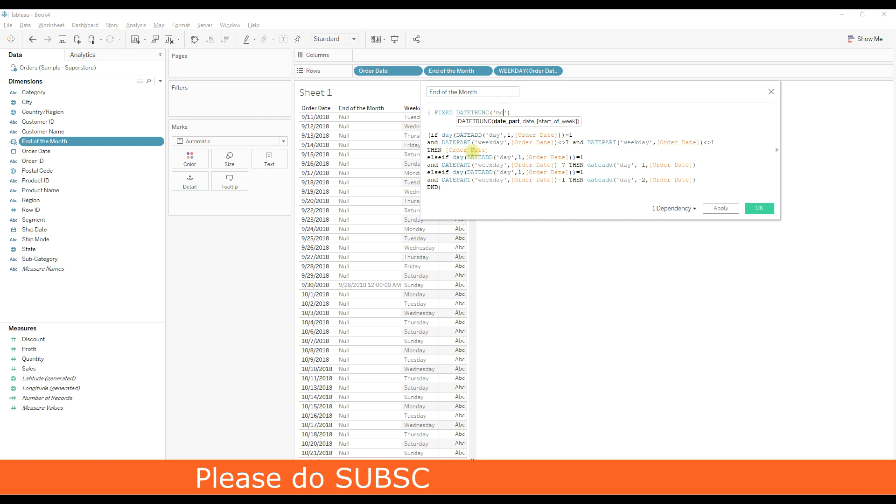
type(",")
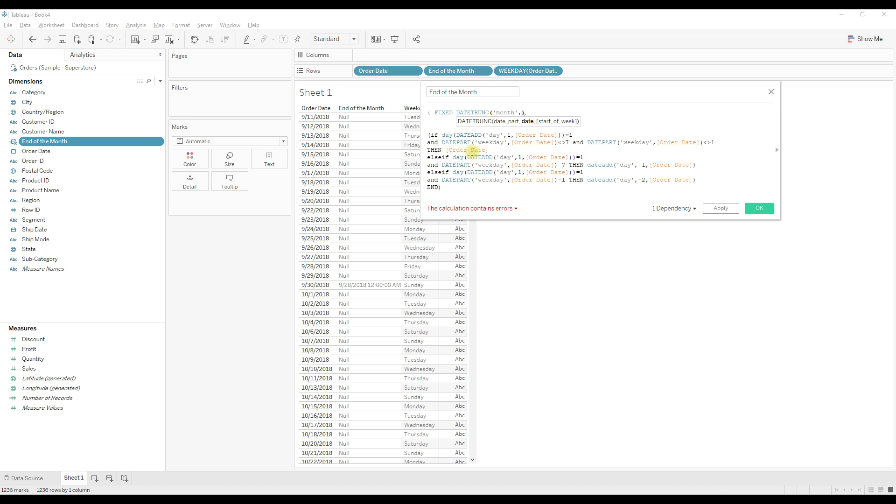
type("ord")
key("Return")
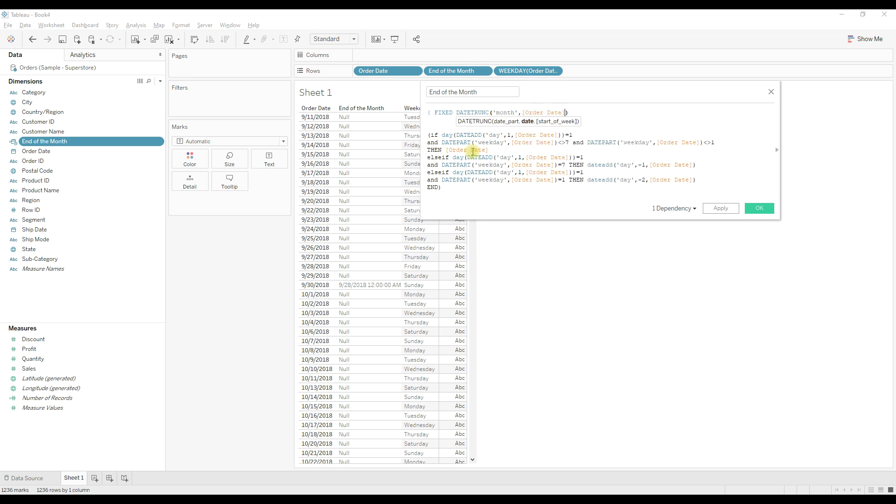
Wrap the IF statement in : max( ), end the FIXED expression with a closing brace, and apply the calculation
left_click(569, 112)
type(": ma")
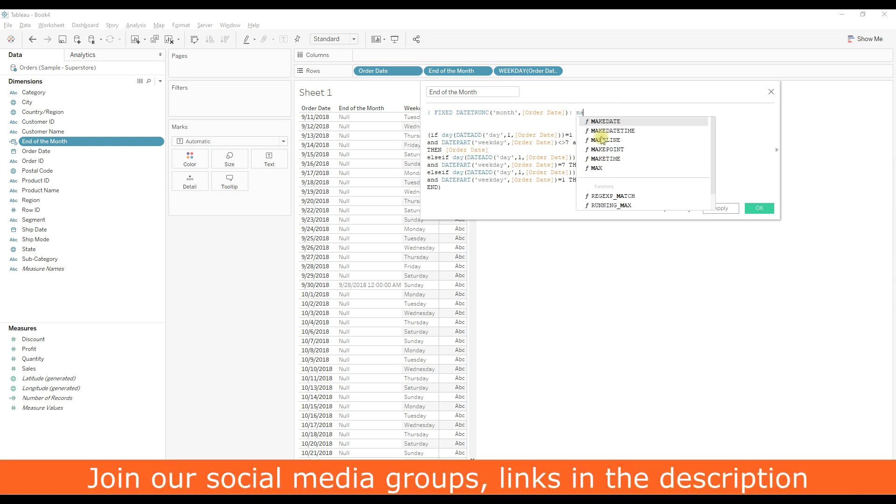
type("x(")
left_click(444, 189)
type("))")
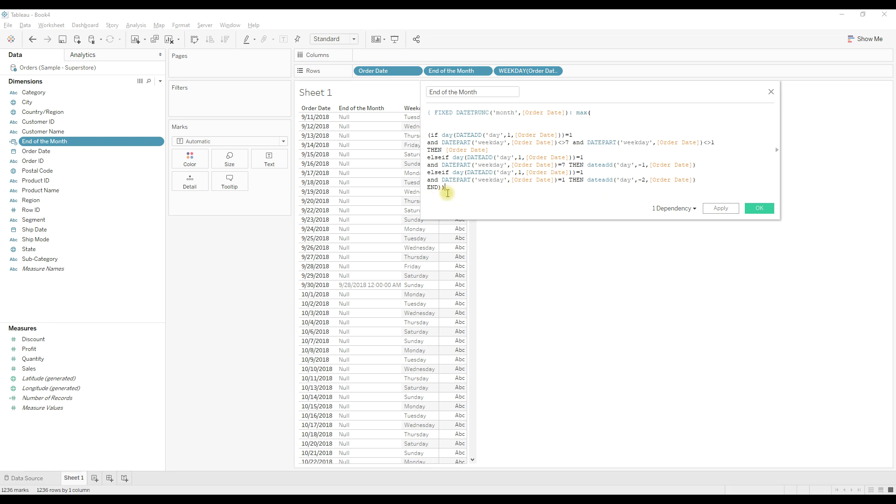
key("Return")
type("}")
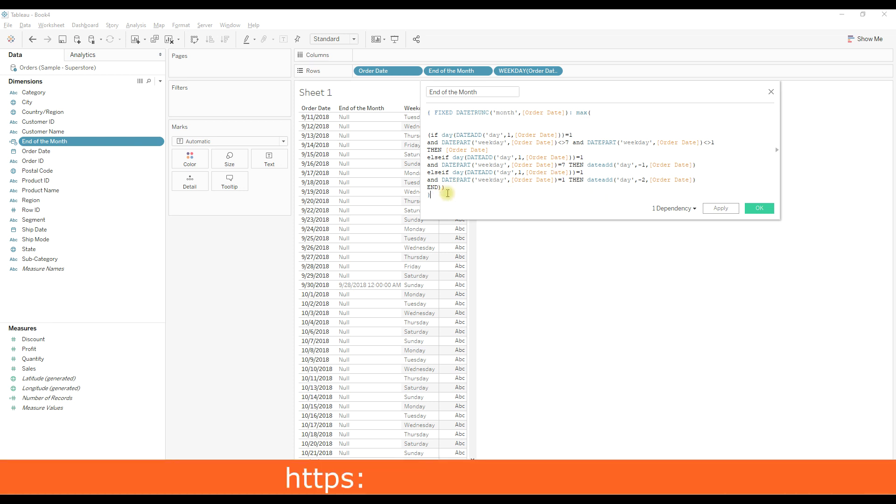
left_click(709, 210)
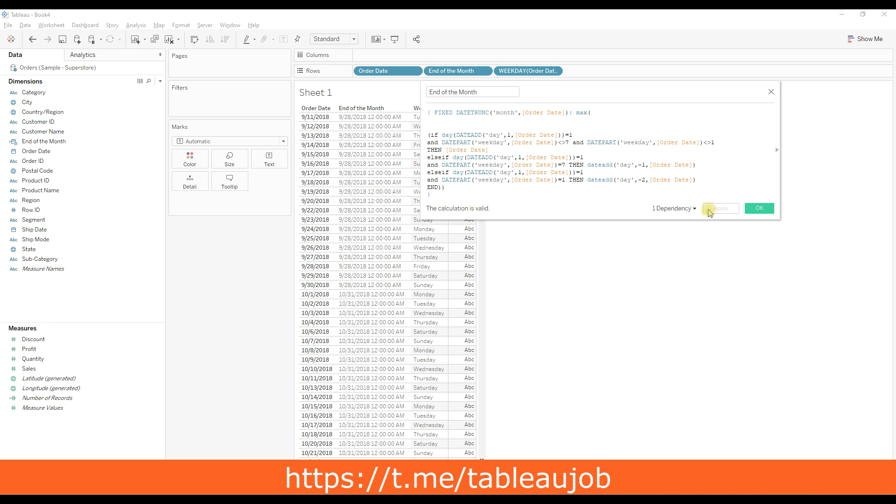
scroll(362, 303, "up", 10)
scroll(365, 289, "up", 4)
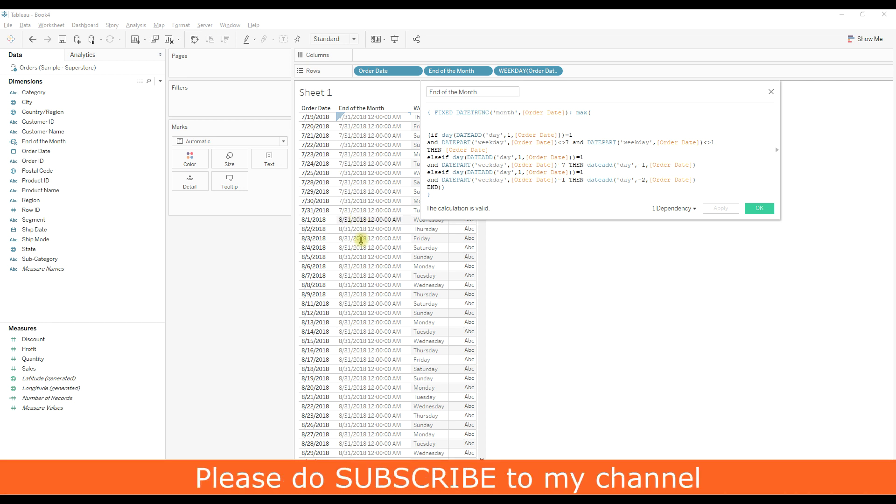
Append = [Order Date] after the FIXED expression's closing brace, apply it, check the August and September 2018 month ends, and save the calculation
scroll(360, 239, "down", 5)
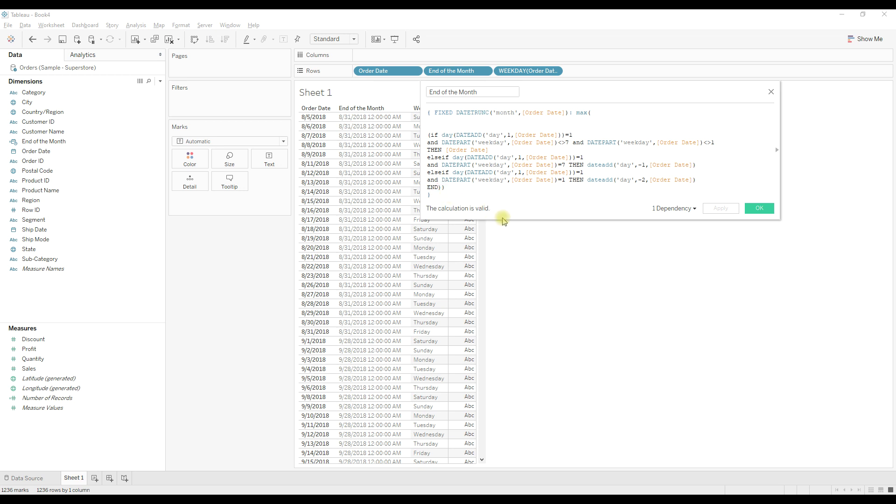
type("= ord")
key("Return")
left_click(714, 210)
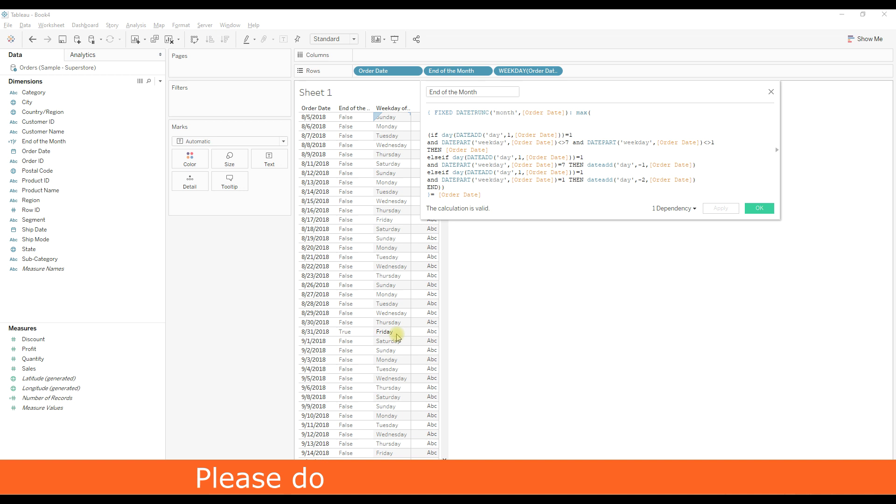
scroll(396, 336, "down", 8)
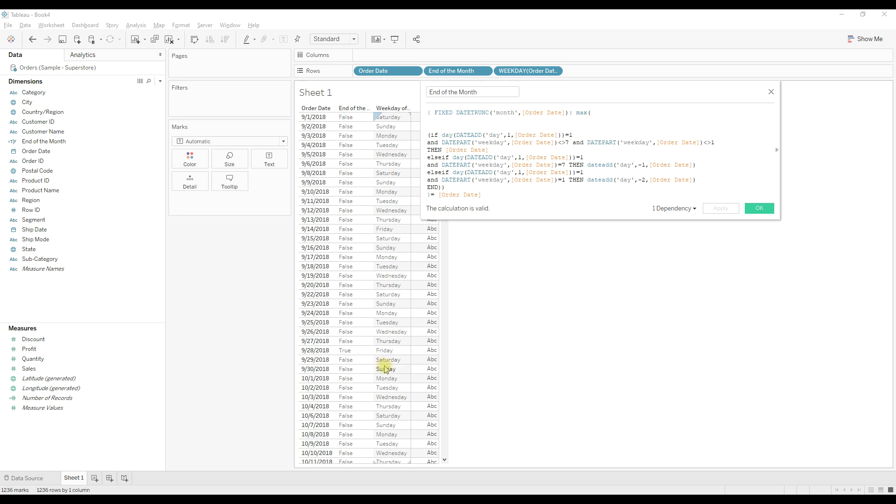
left_click(759, 210)
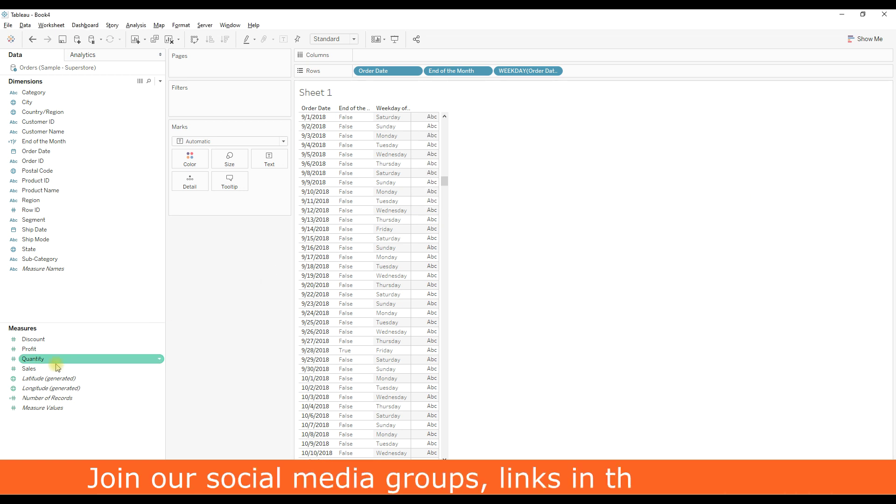
Show the sum of Sales as text for each order date and filter the sheet to End of the Month: True
left_click_drag(28, 370, 269, 159)
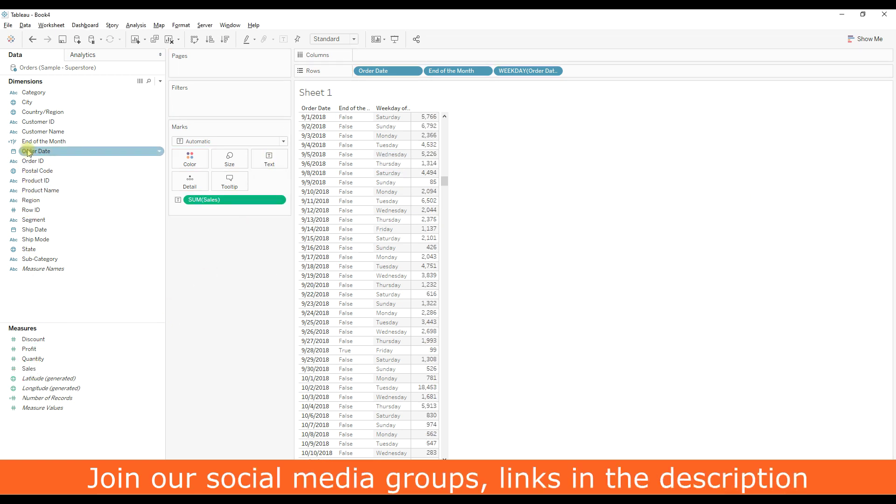
left_click_drag(32, 142, 206, 102)
left_click(369, 195)
left_click(365, 186)
left_click(452, 371)
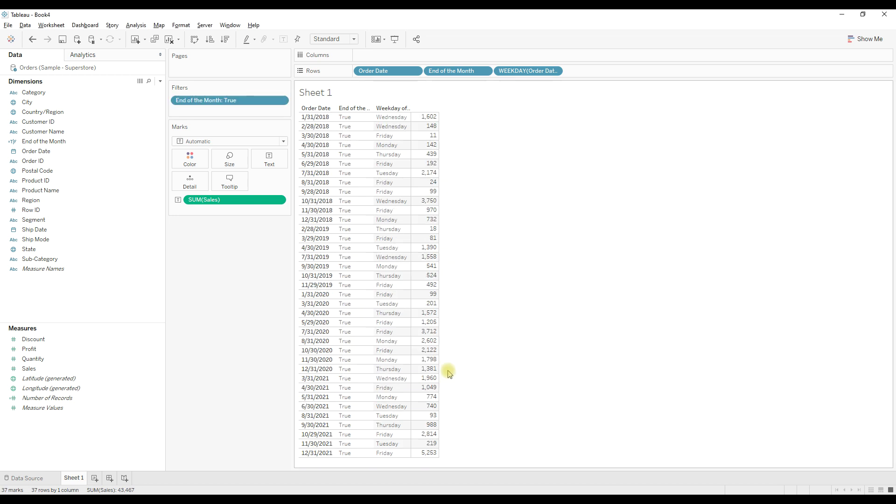